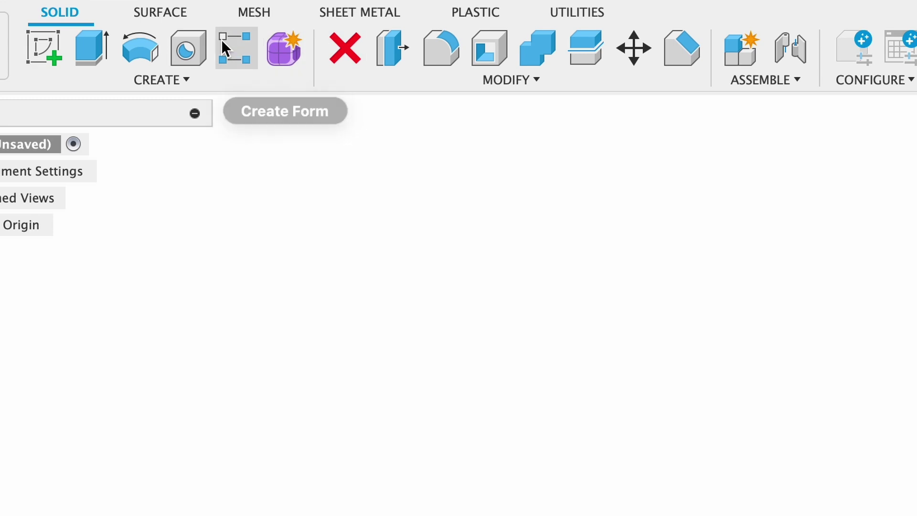
Start a sketch on the horizontal origin plane and draw a 40 mm diameter circle centred on the origin.
left_click(48, 46)
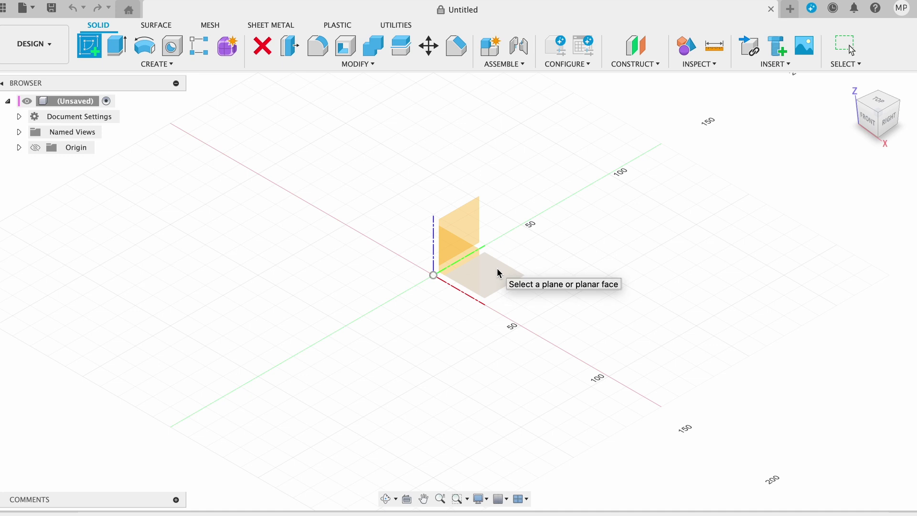
left_click(497, 272)
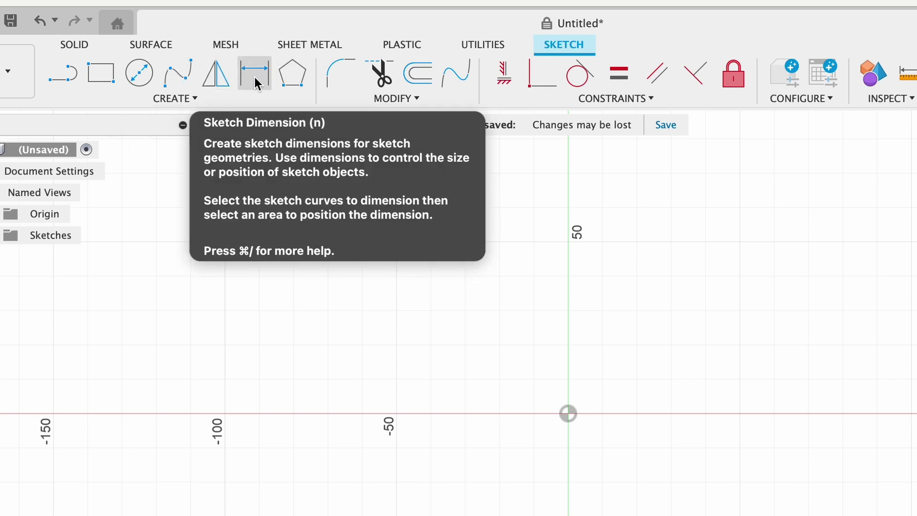
left_click(186, 96)
left_click(186, 95)
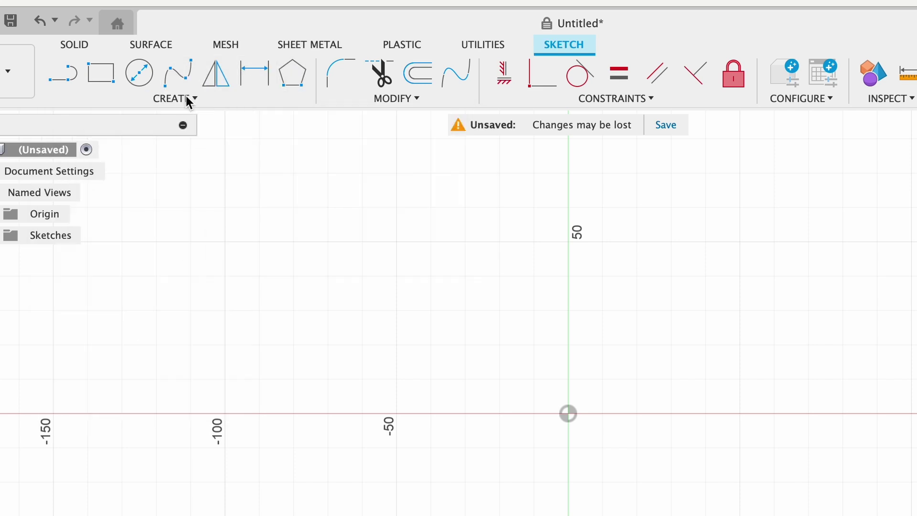
left_click(139, 73)
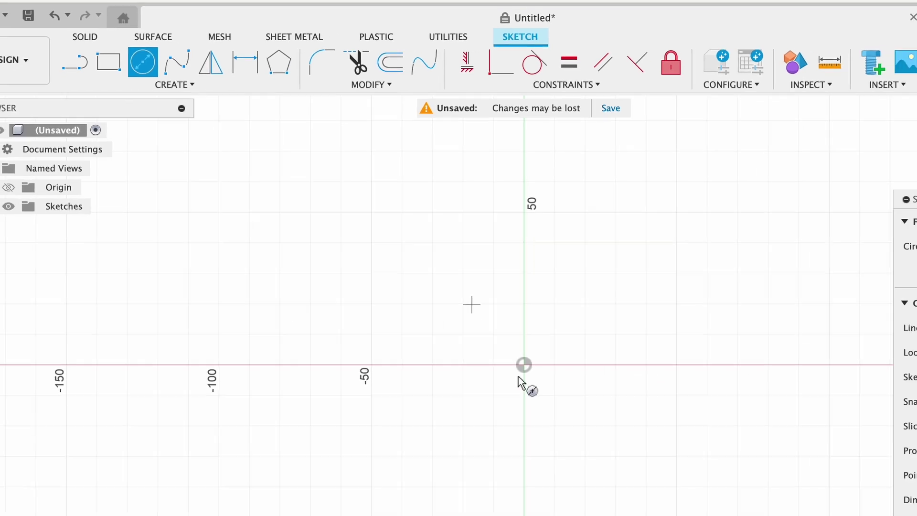
left_click(567, 413)
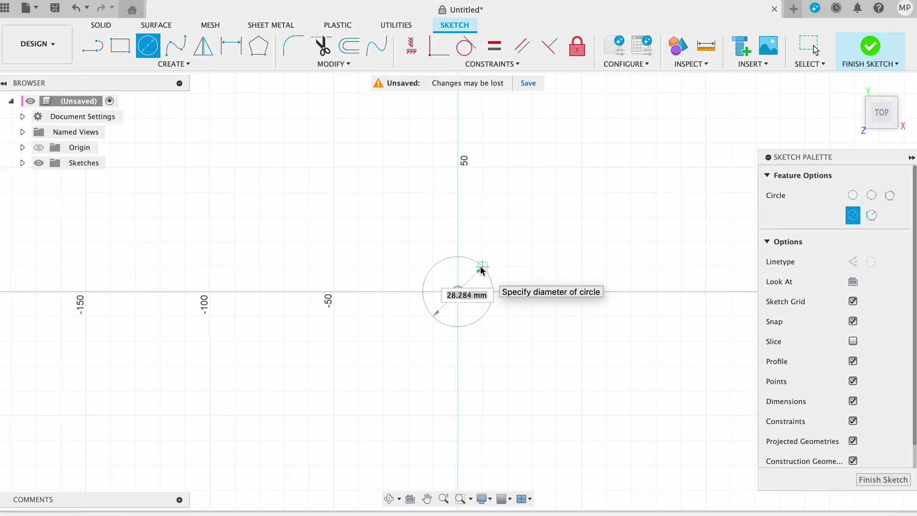
type("40")
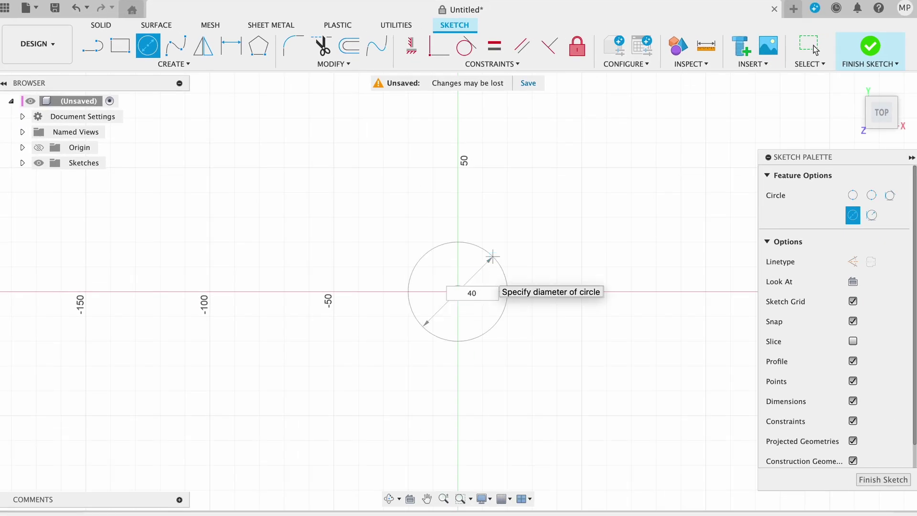
key("Return")
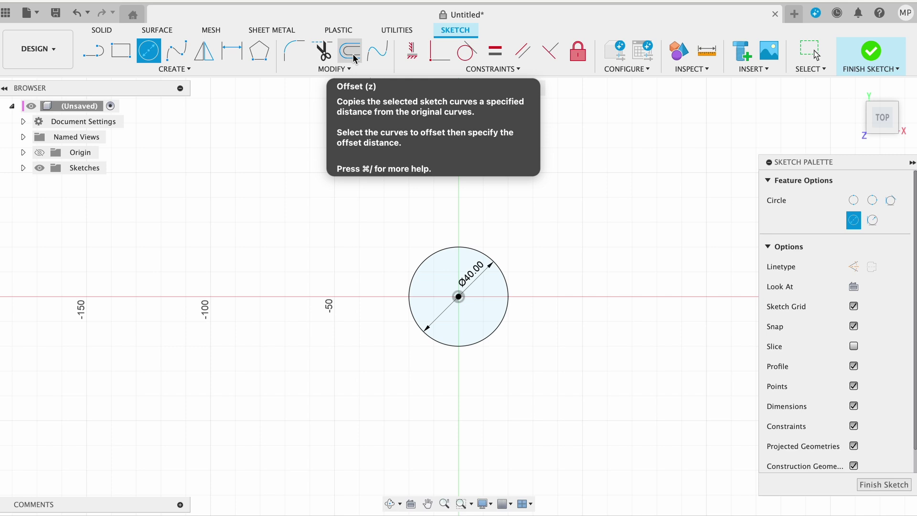
Offset the 40 mm circle outward by 0.4 mm.
left_click(354, 57)
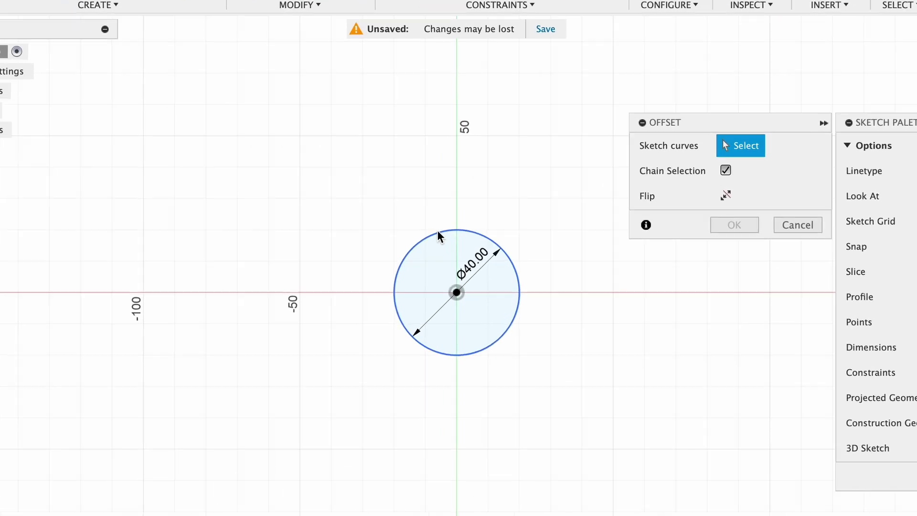
left_click(444, 249)
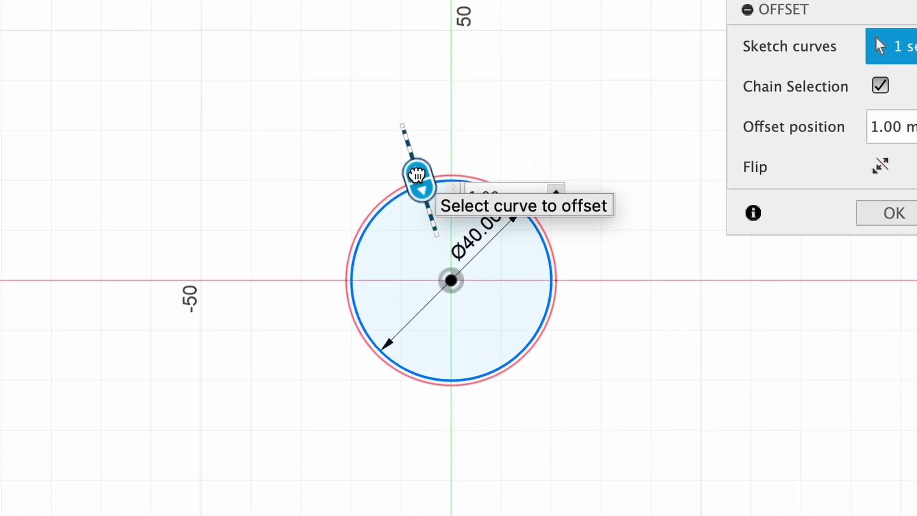
left_click_drag(418, 178, 414, 165)
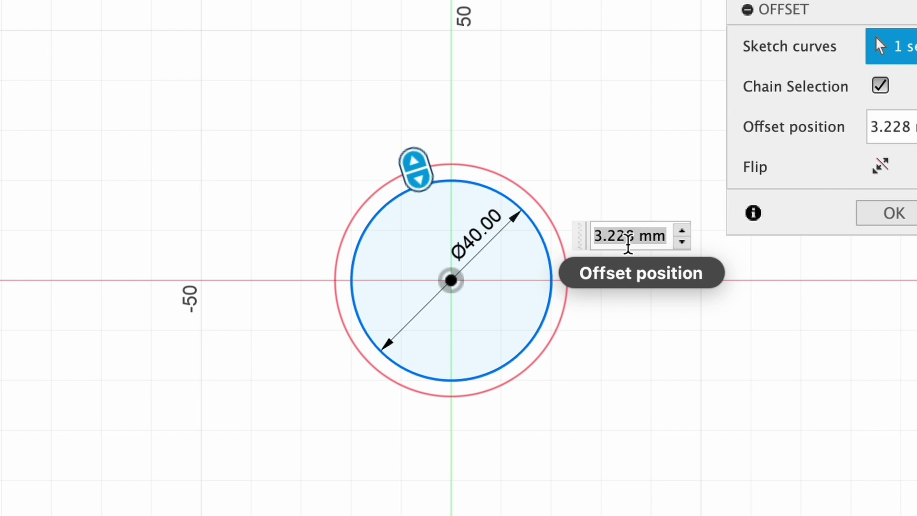
type("0")
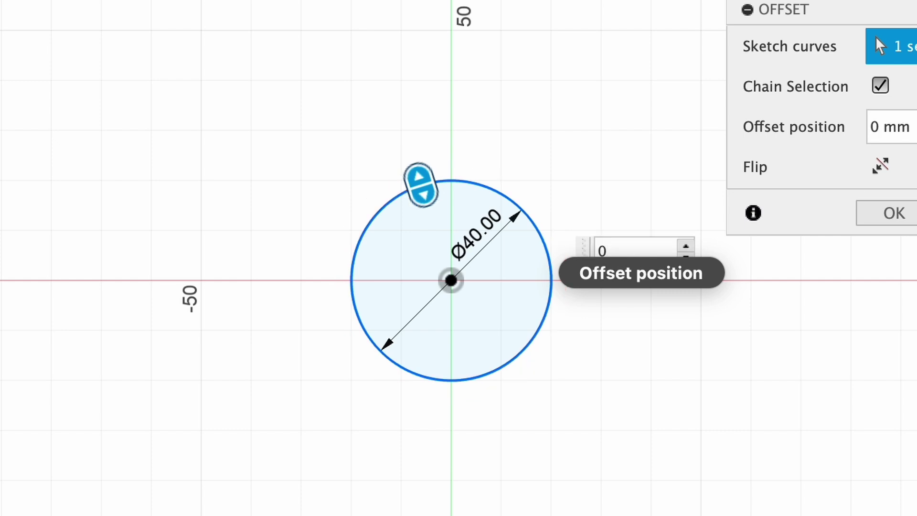
type(".4")
key("Return")
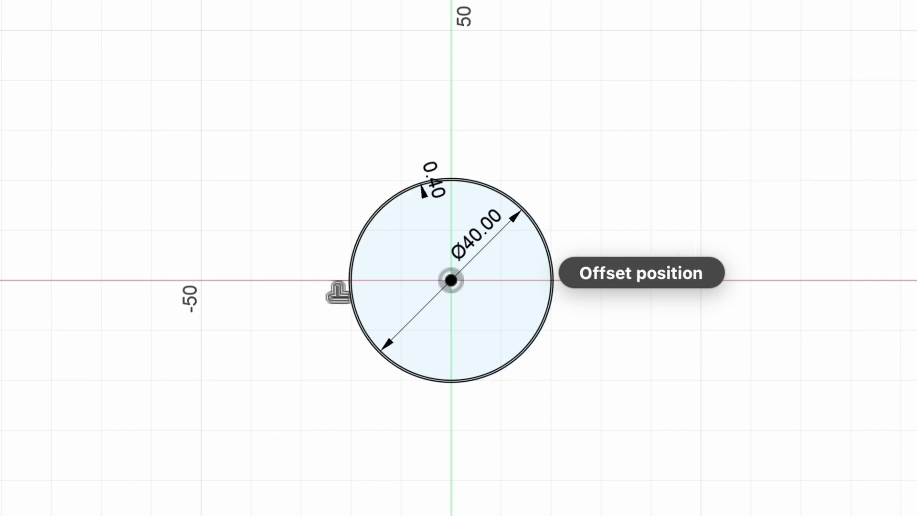
Offset the original 40 mm circle outward by 0.8 mm.
scroll(492, 229, "up", 3)
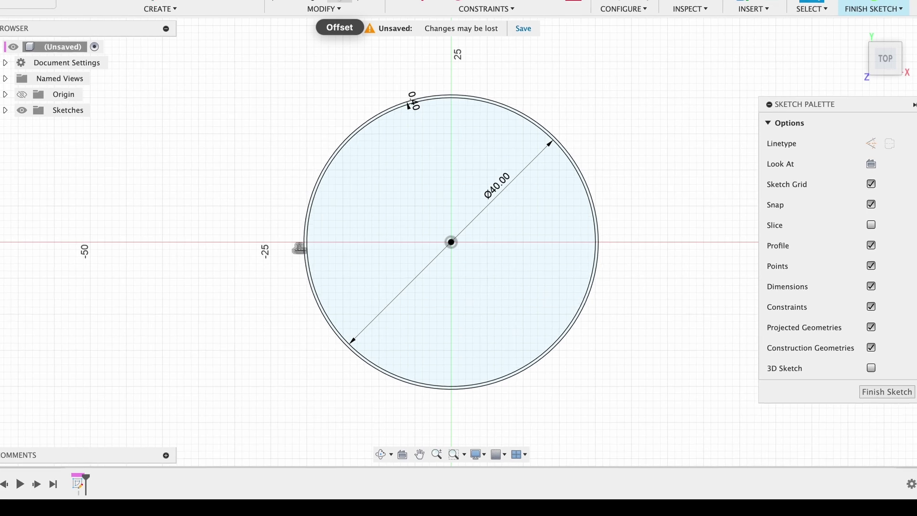
left_click(356, 134)
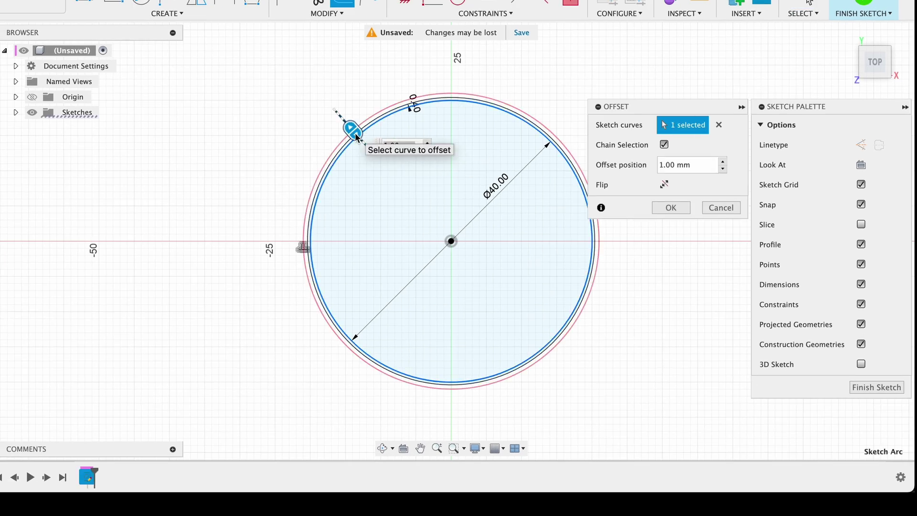
left_click_drag(353, 130, 357, 136)
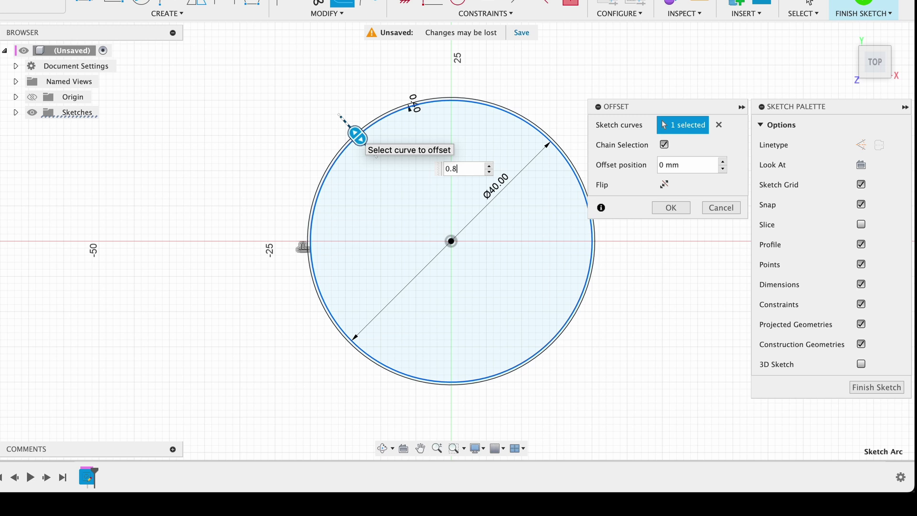
type("0.8")
key("Return")
key("Return")
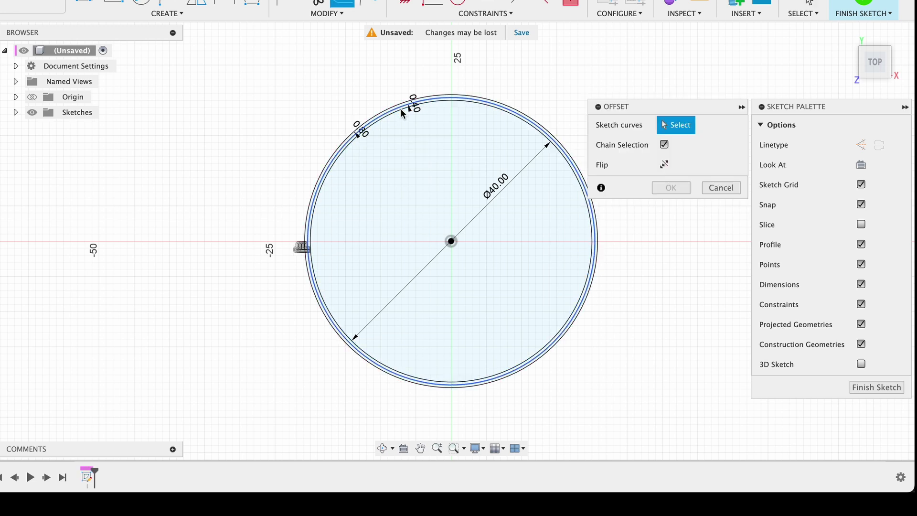
Add another outward offset of the original 40 mm circle at 1 mm.
left_click(344, 156)
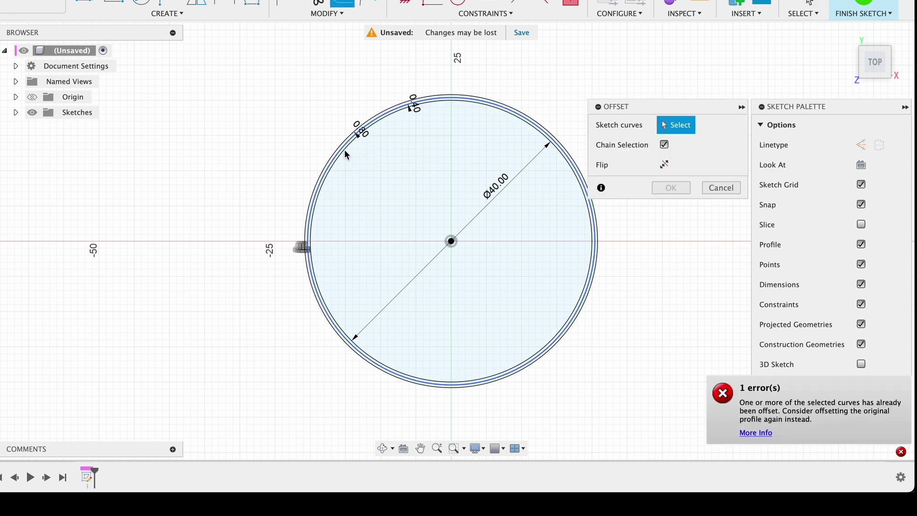
left_click(347, 156)
key("Return")
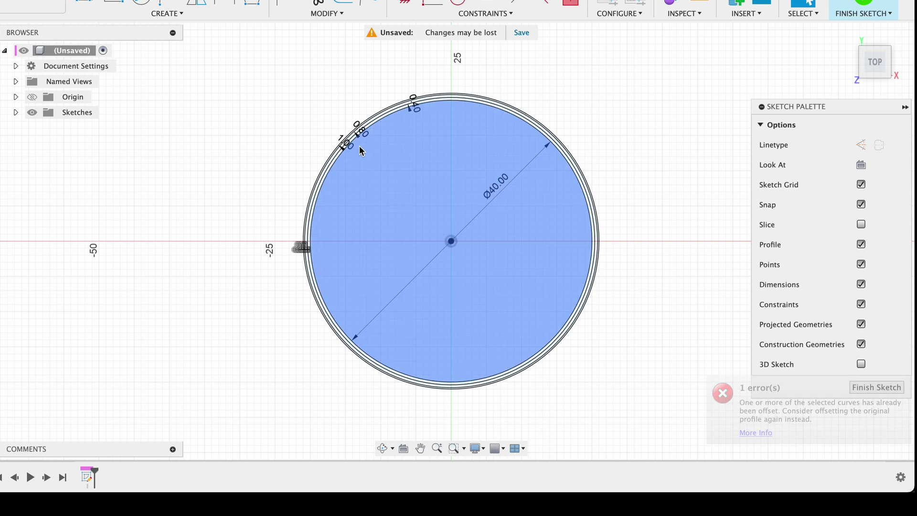
Offset the original 40 mm circle outward by 3 mm and finish the sketch.
left_click(341, 157)
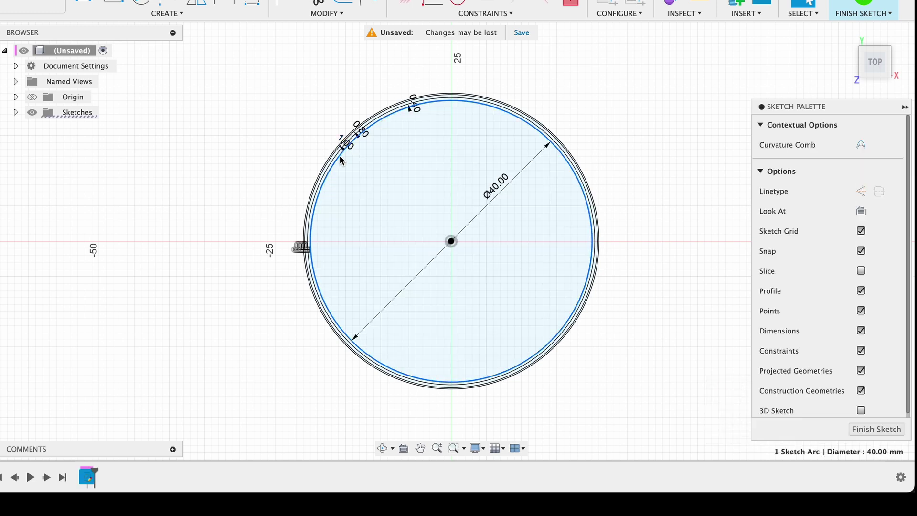
key("o")
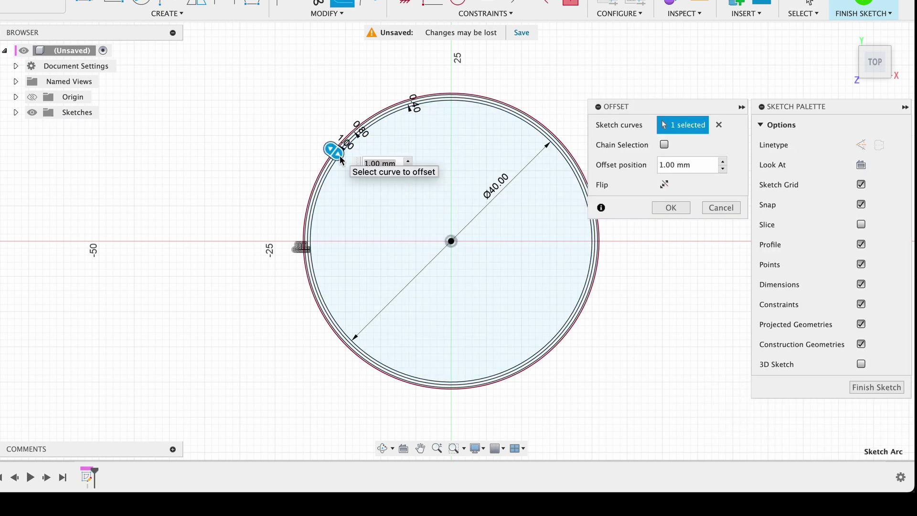
type("3")
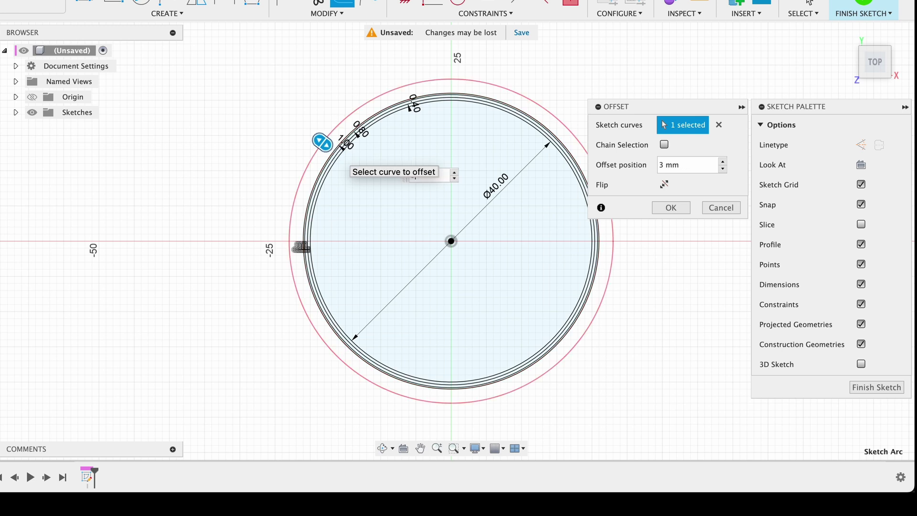
key("Return")
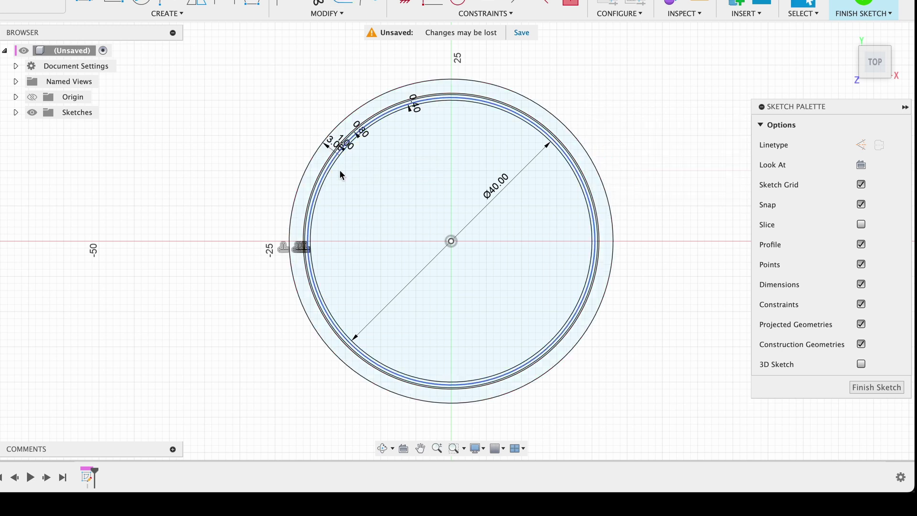
left_click(872, 2)
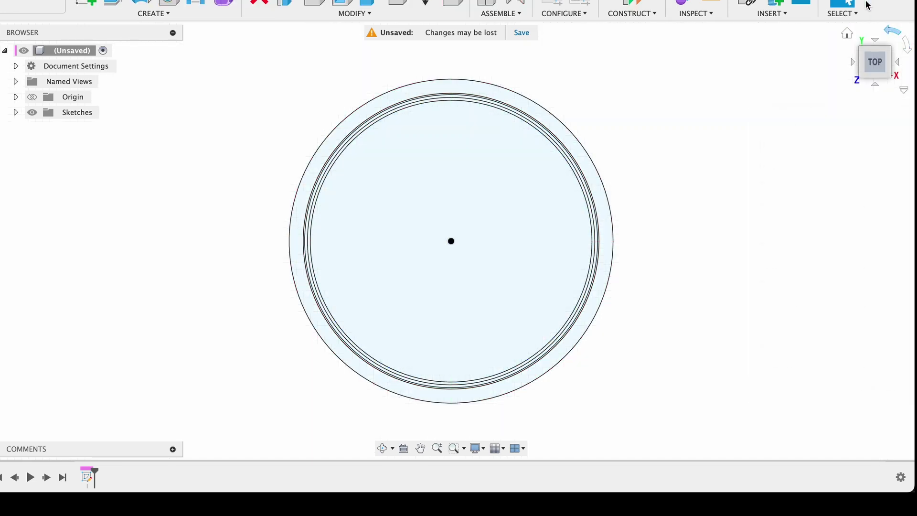
Extrude the innermost thin ring, between the 40 mm circle and its 0.4 mm offset, by 10.5 mm as a new body.
left_click(475, 176)
middle_click_drag(475, 176, 478, 162, "shift")
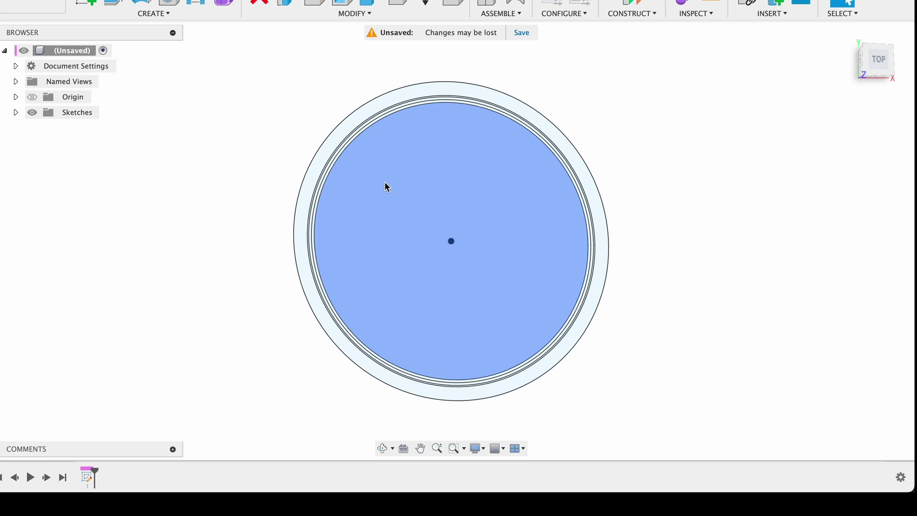
scroll(358, 192, "down", 1)
scroll(352, 188, "up", 6)
middle_click_drag(279, 185, 388, 328)
key("Escape")
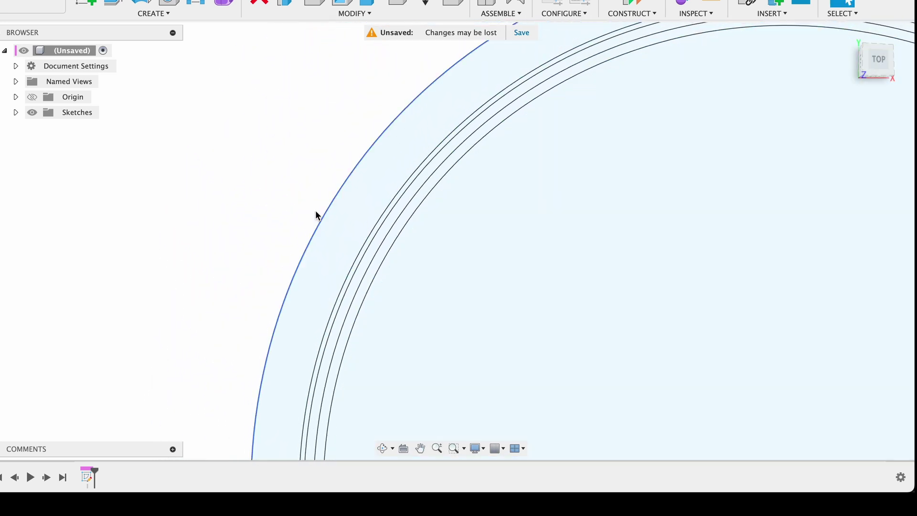
left_click(156, 13)
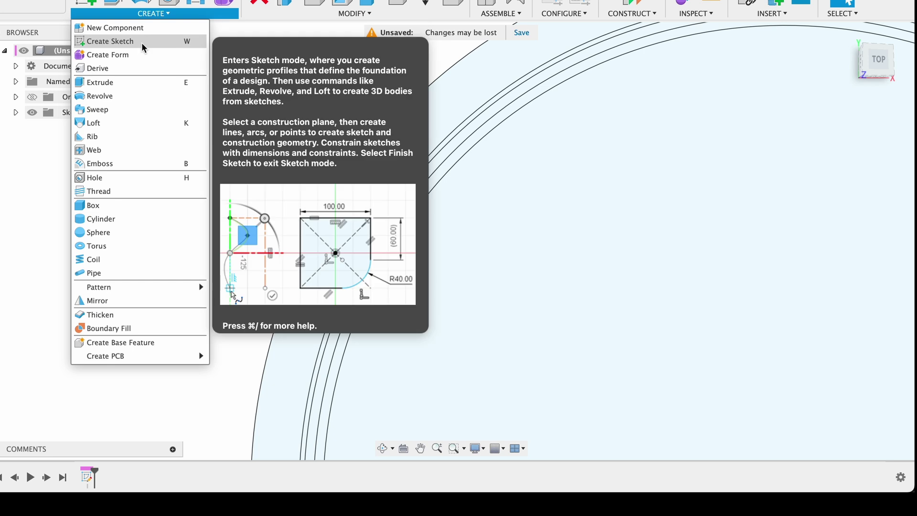
left_click(128, 80)
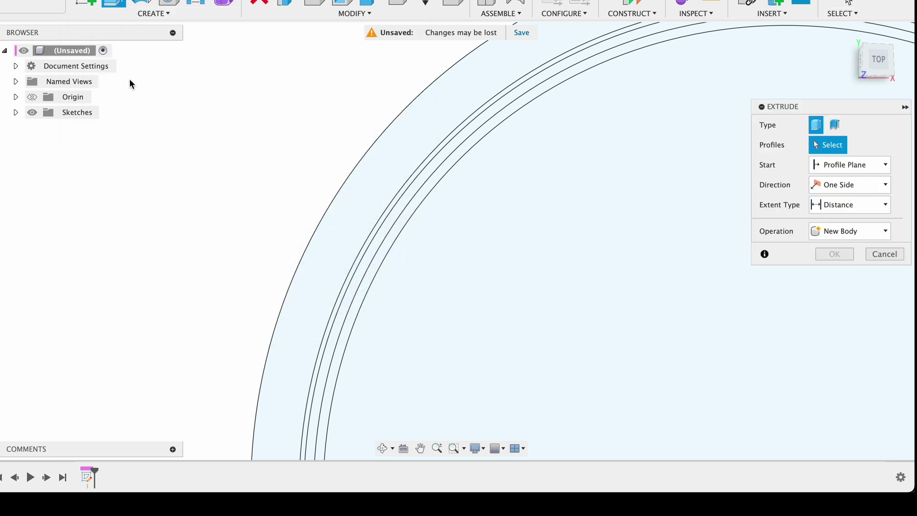
scroll(390, 278, "up", 3)
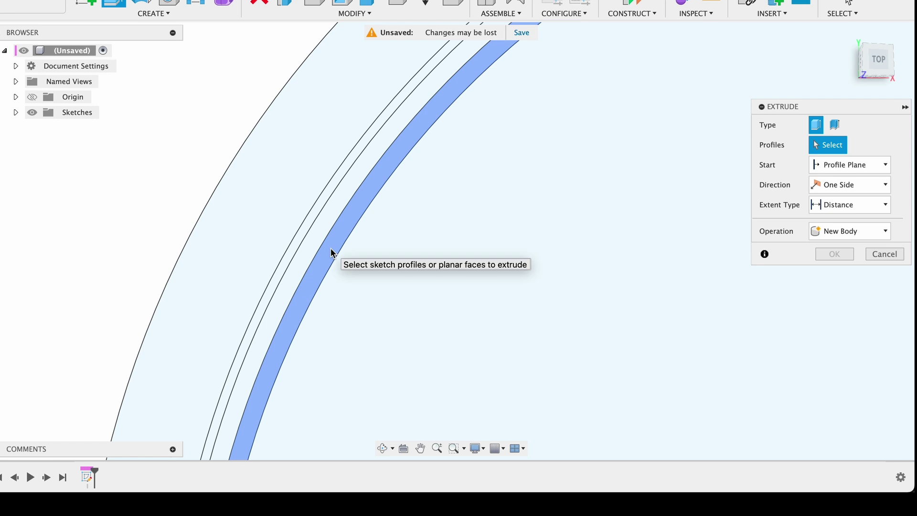
left_click(332, 253)
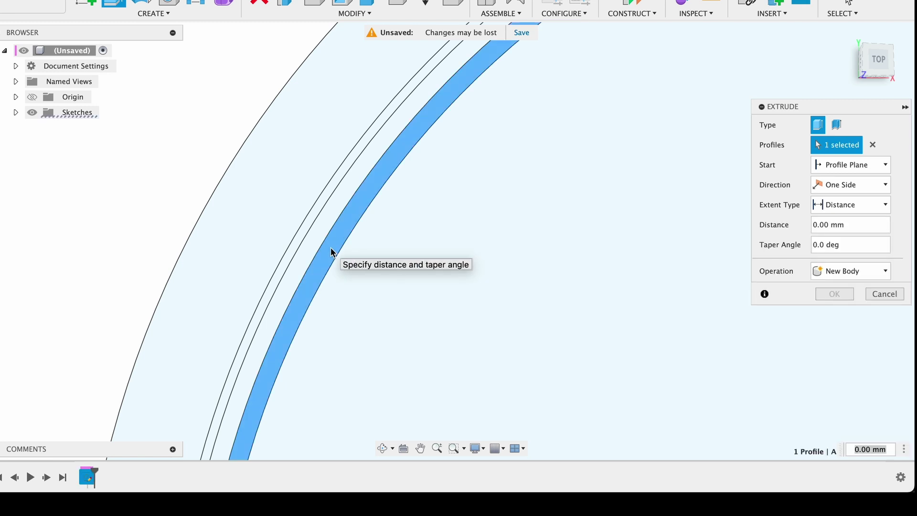
type("10.5")
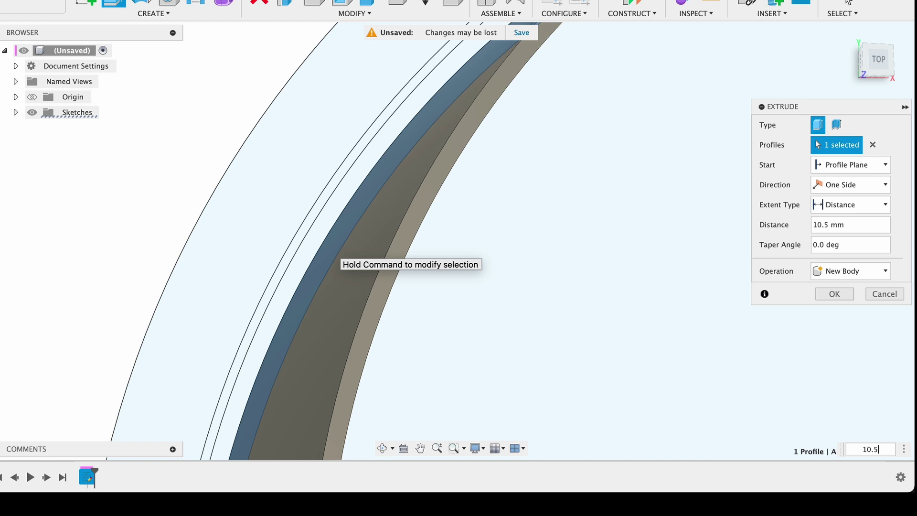
key("Return")
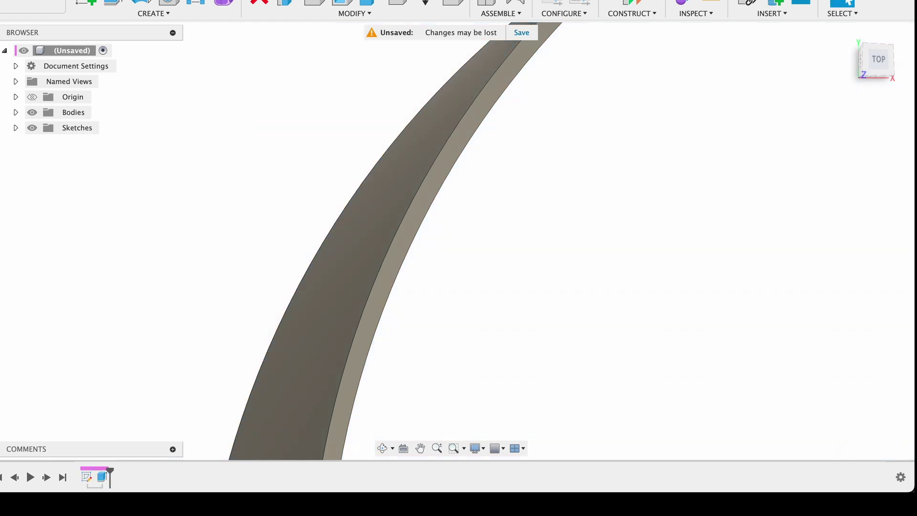
Show Sketch1 again and extrude the ring just outside the existing body, between the 0.4 and 0.8 mm offsets, by 10 mm, joined.
left_click(16, 128)
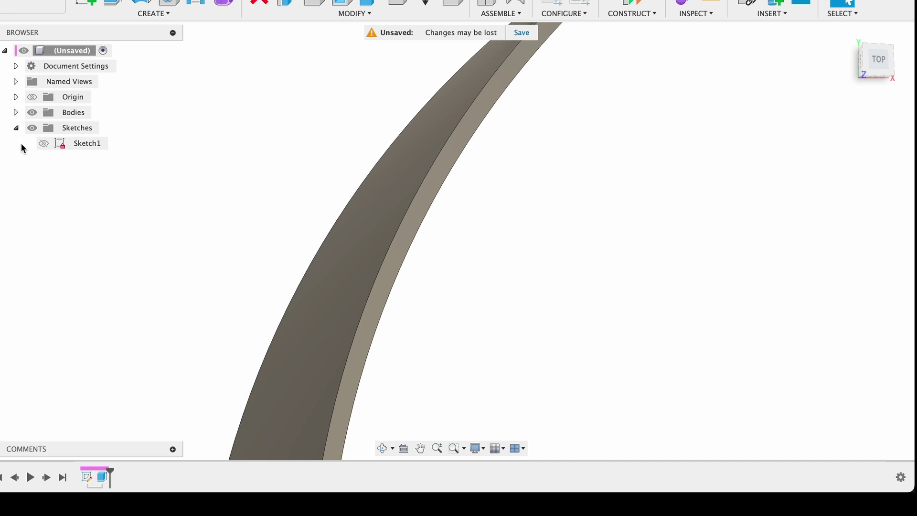
left_click(43, 143)
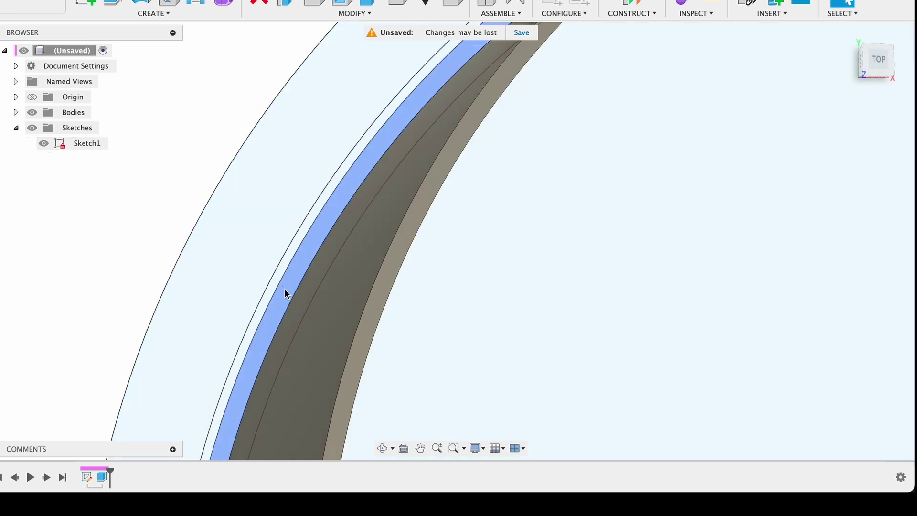
left_click(280, 290)
key("e")
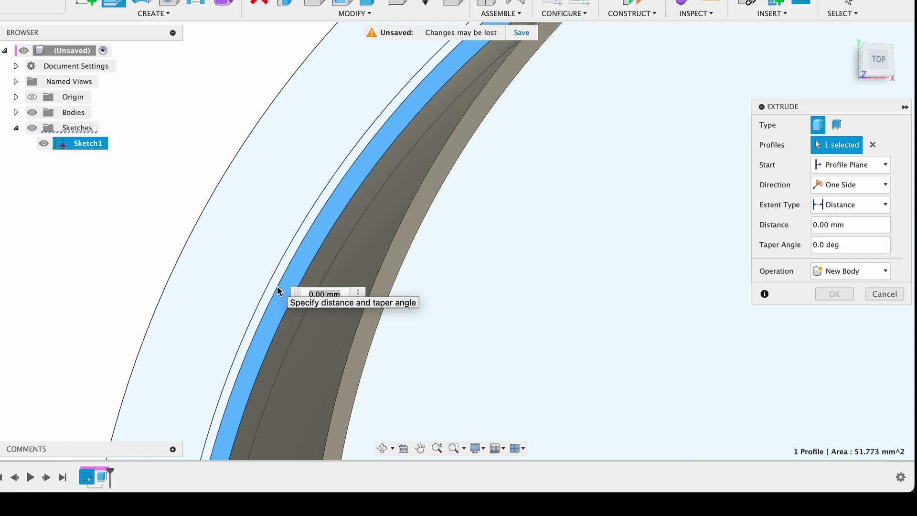
key("Return")
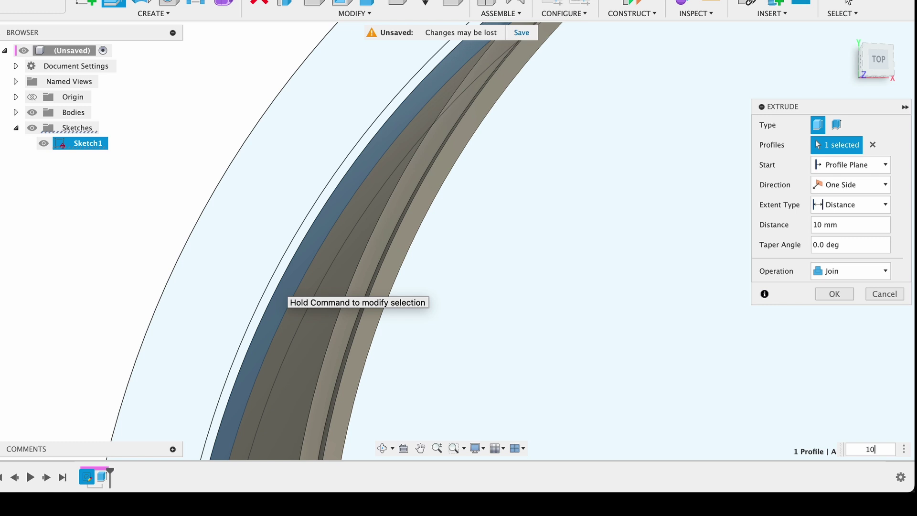
key("Return")
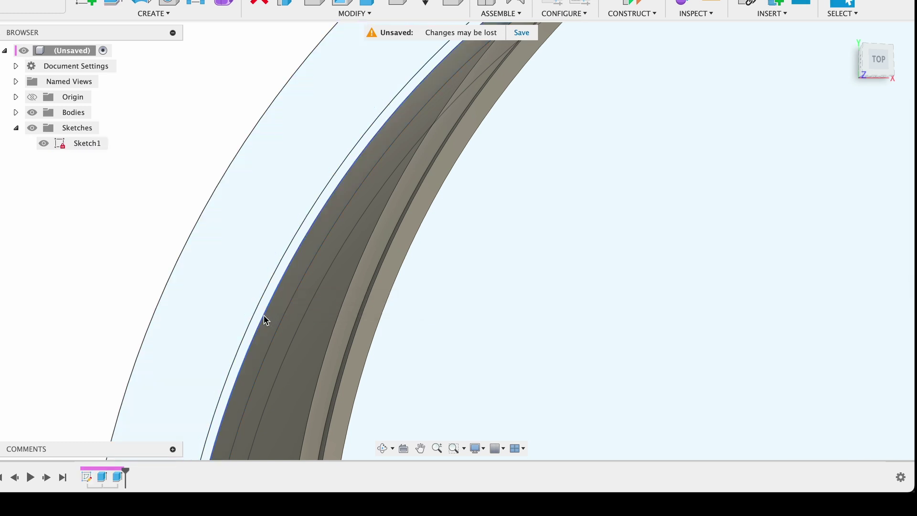
Extrude the thin ring between the 0.8 mm and 1 mm offsets by 5 mm.
scroll(256, 311, "up", 3)
scroll(88, 266, "up", 2)
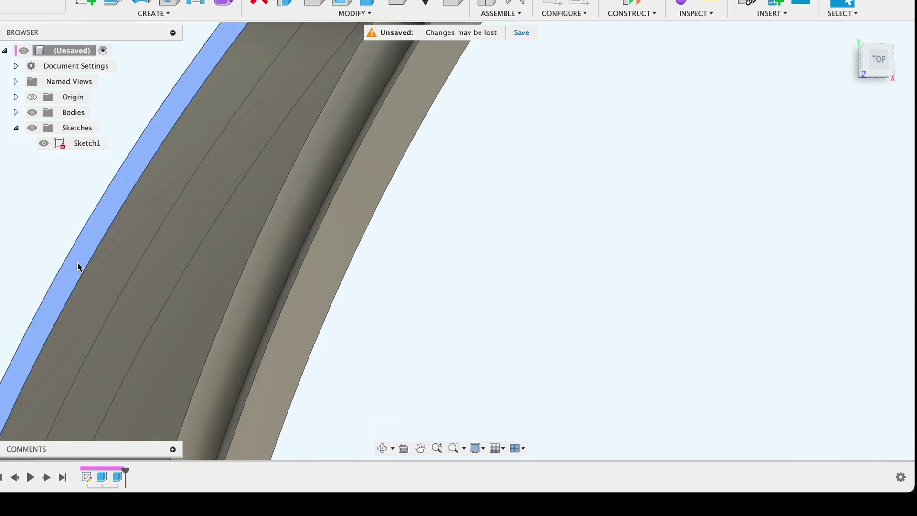
left_click(79, 267)
key("e")
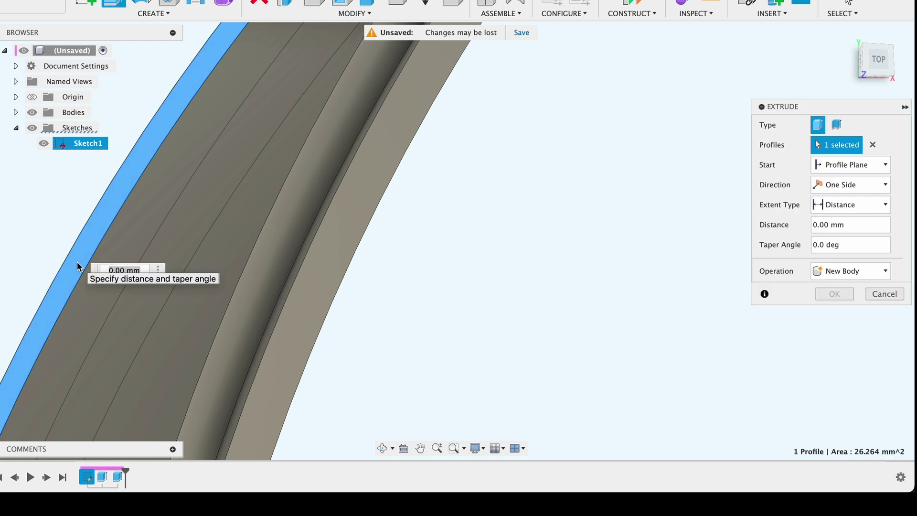
type("5")
key("Return")
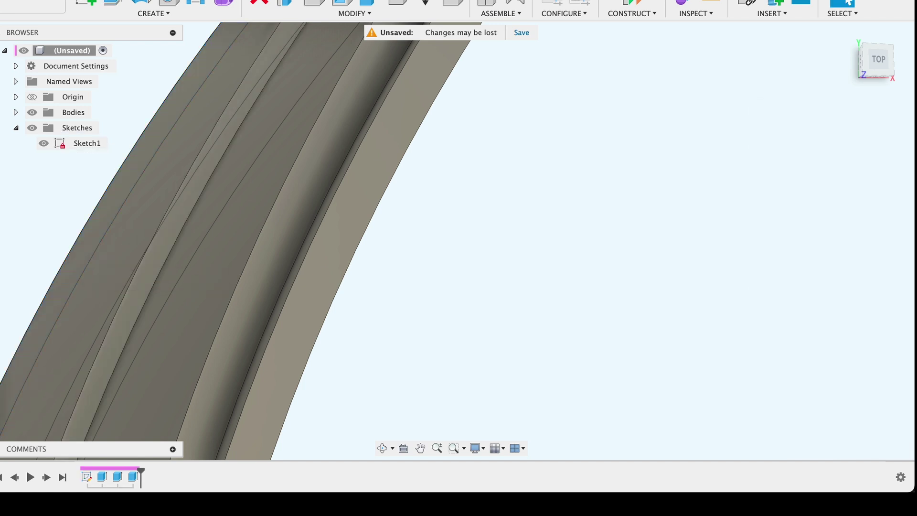
Extrude the wide outermost ring, between the 1 mm and 3 mm offsets, by 3 mm, joined to the body.
middle_click_drag(102, 239, 327, 281)
left_click(249, 238)
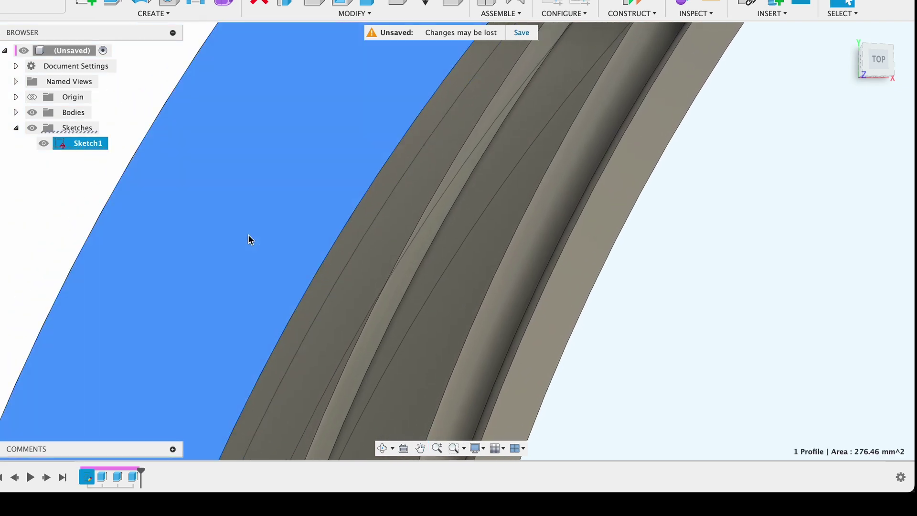
key("e")
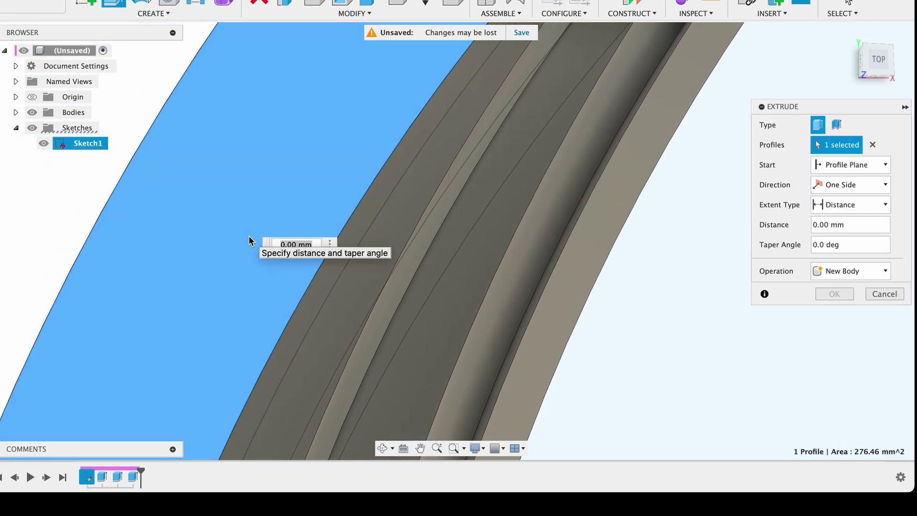
type("5")
key("Return")
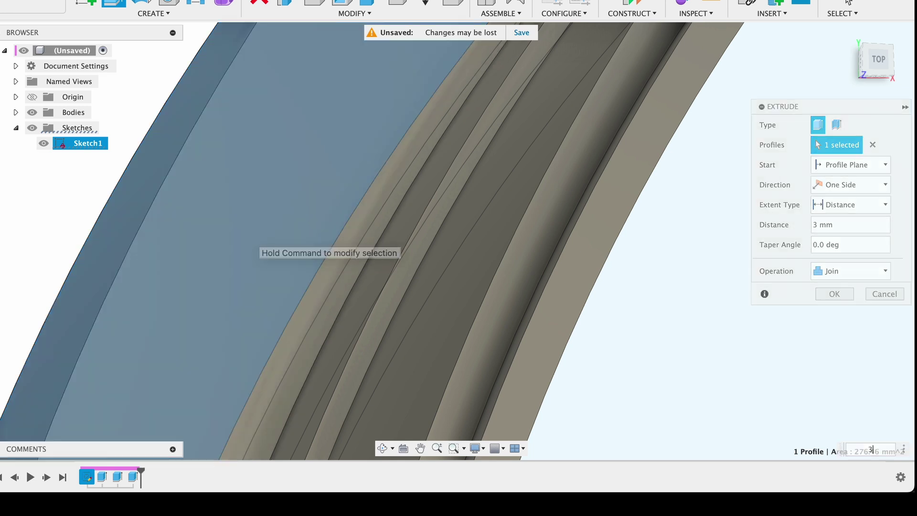
key("F6")
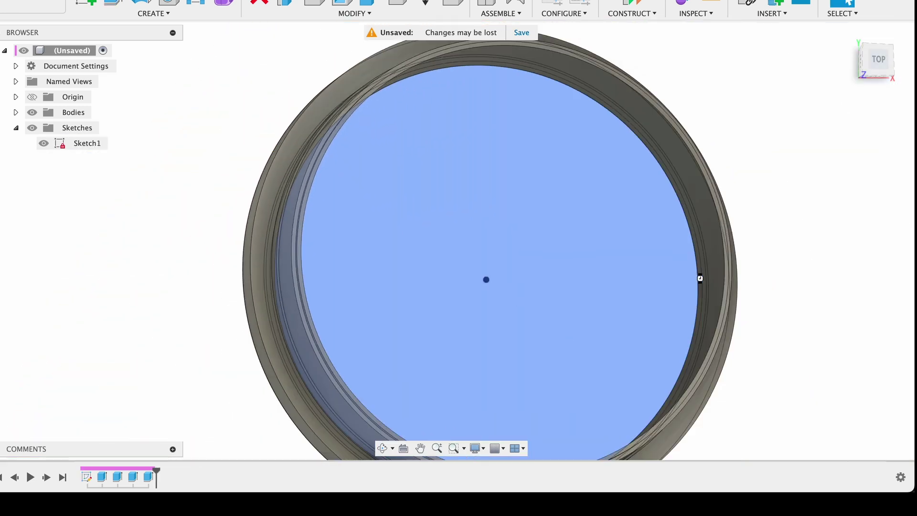
left_click_drag(228, 322, 265, 289)
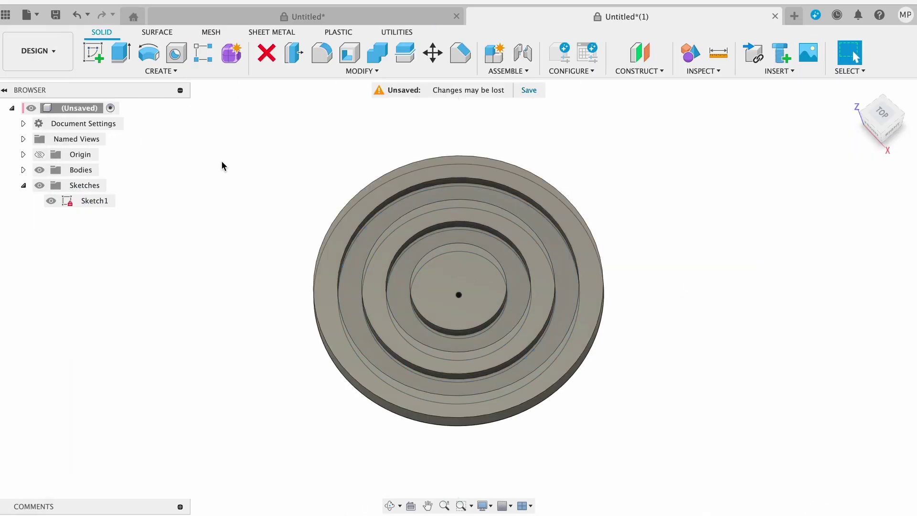
middle_click_drag(221, 166, 753, 303, "shift")
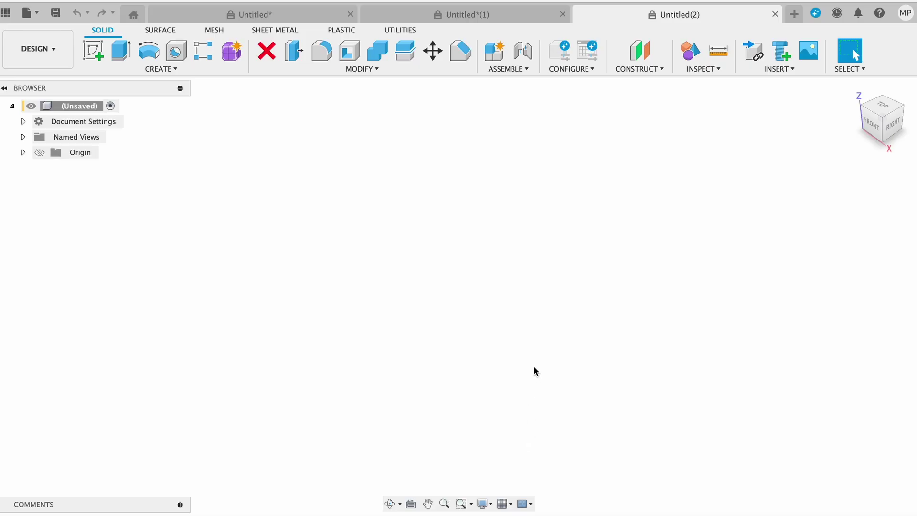
Start a sketch on the YZ plane of the empty design and draw a 10 mm horizontal line from the origin.
key("s")
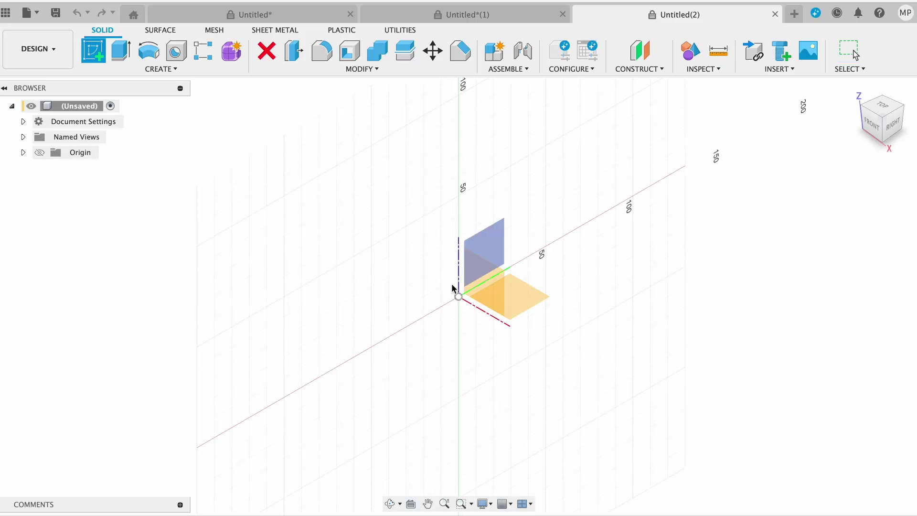
left_click(490, 247)
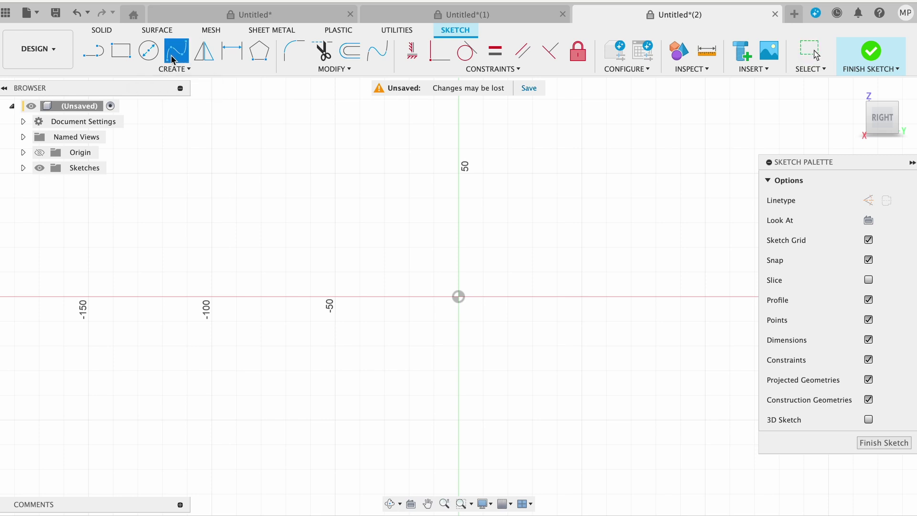
left_click(93, 50)
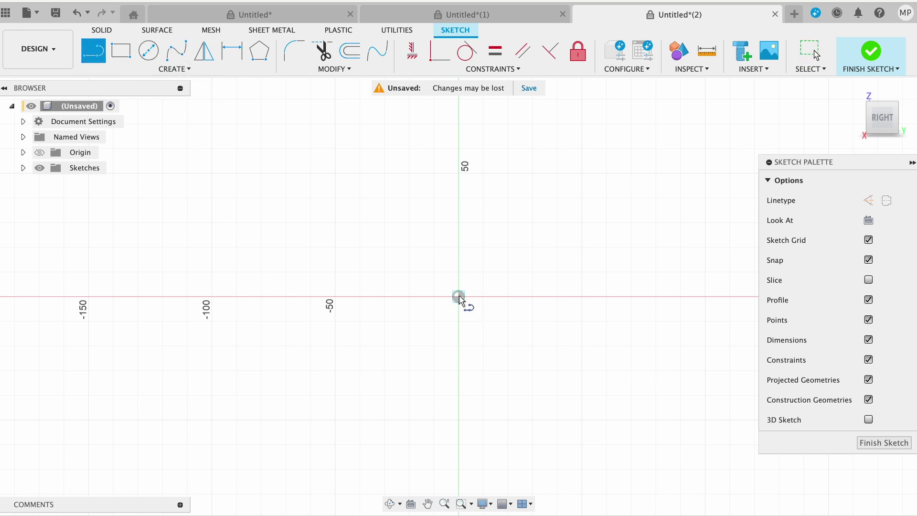
left_click(469, 298)
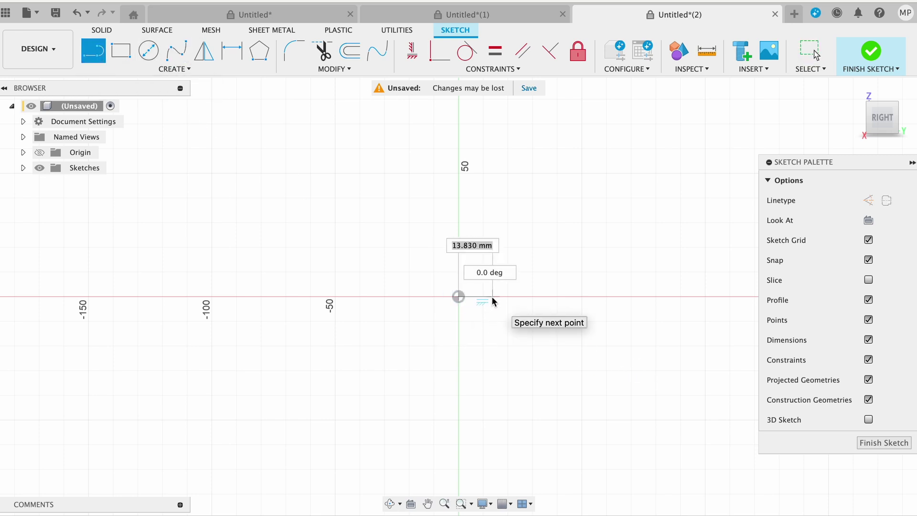
type("10")
key("Tab")
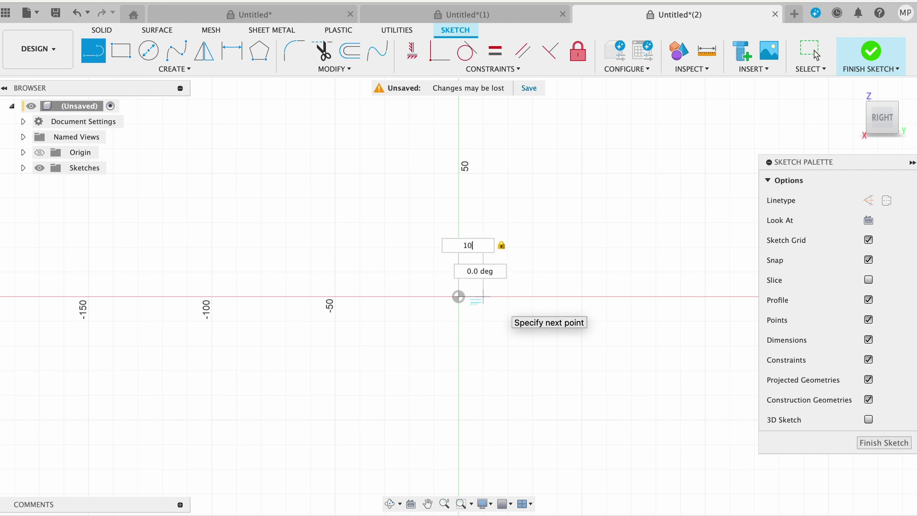
key("Return")
Draw a curvy fit-point spline from the line's outer end up to the vertical axis, about 23 mm above the origin.
left_click(176, 52)
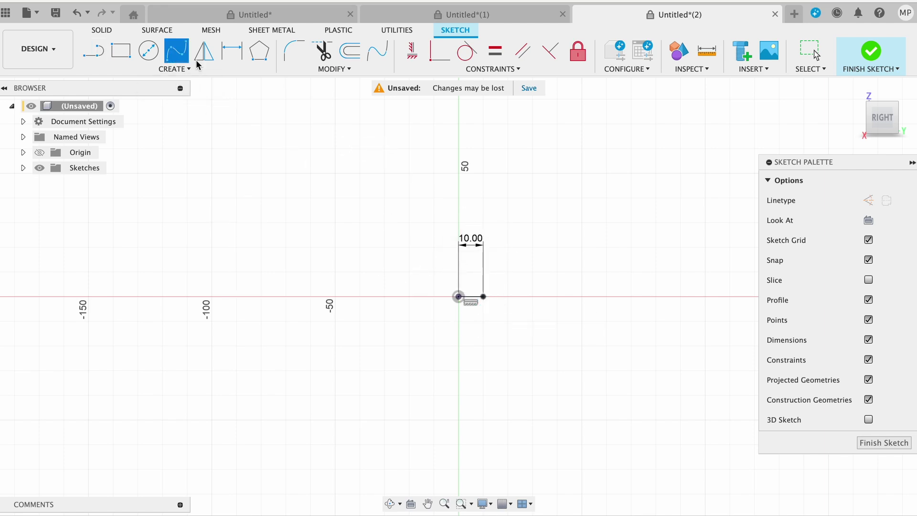
scroll(485, 275, "up", 3)
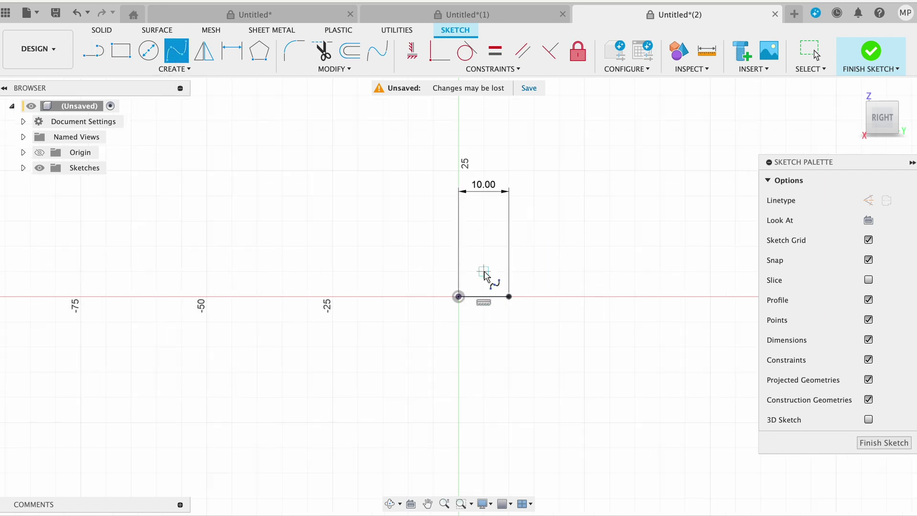
scroll(485, 275, "up", 3)
mouse_move(543, 258)
middle_mouse_down()
mouse_move(460, 364)
mouse_move(470, 390)
middle_mouse_up()
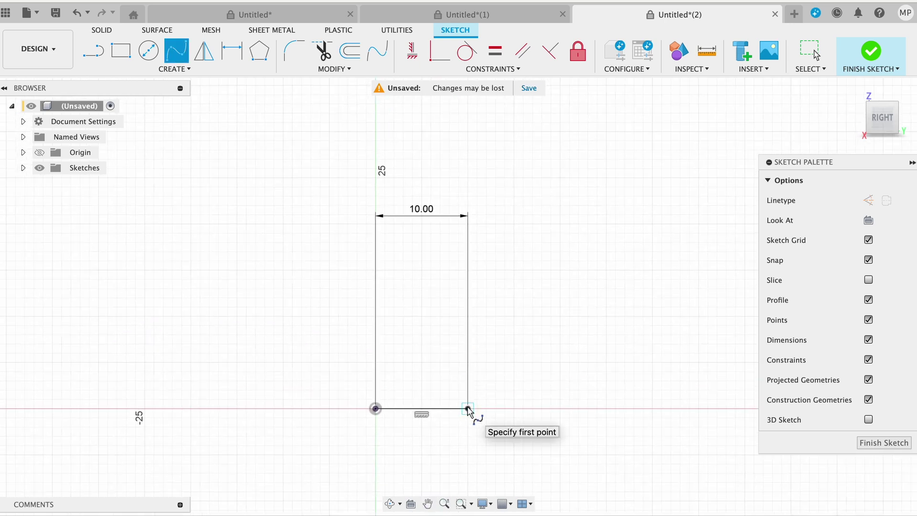
left_click(468, 408)
left_click(468, 390)
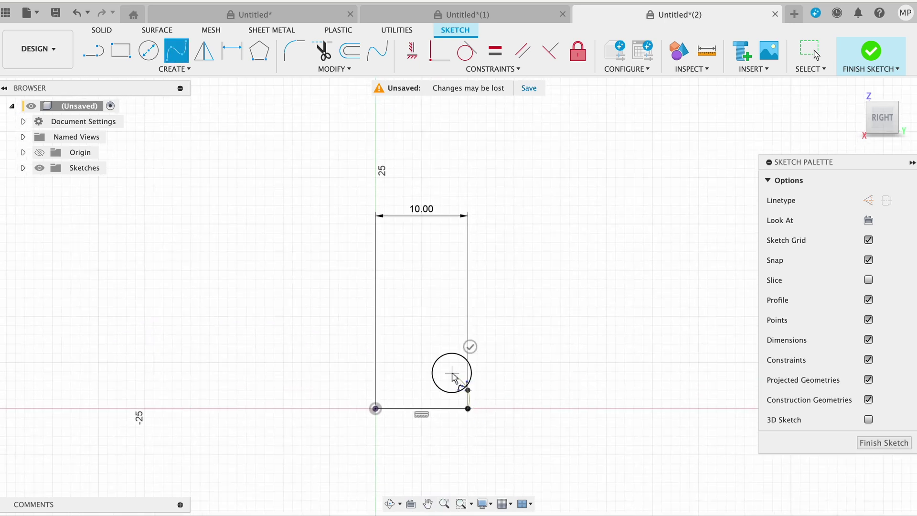
left_click(451, 373)
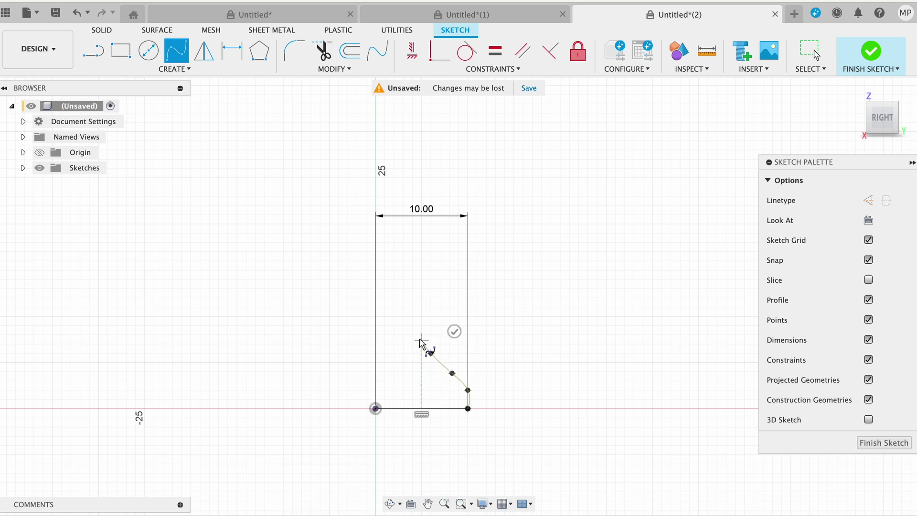
left_click(417, 336)
left_click(412, 270)
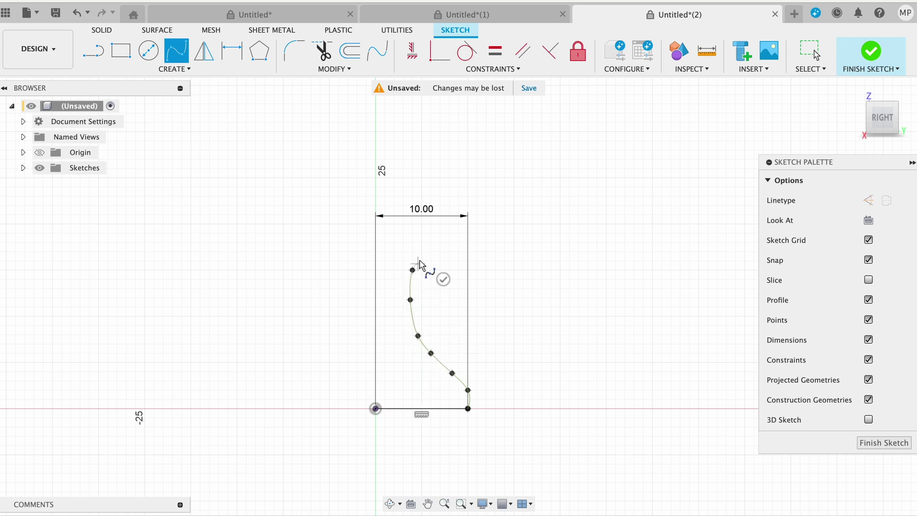
left_click(421, 258)
left_click(425, 224)
left_click(397, 201)
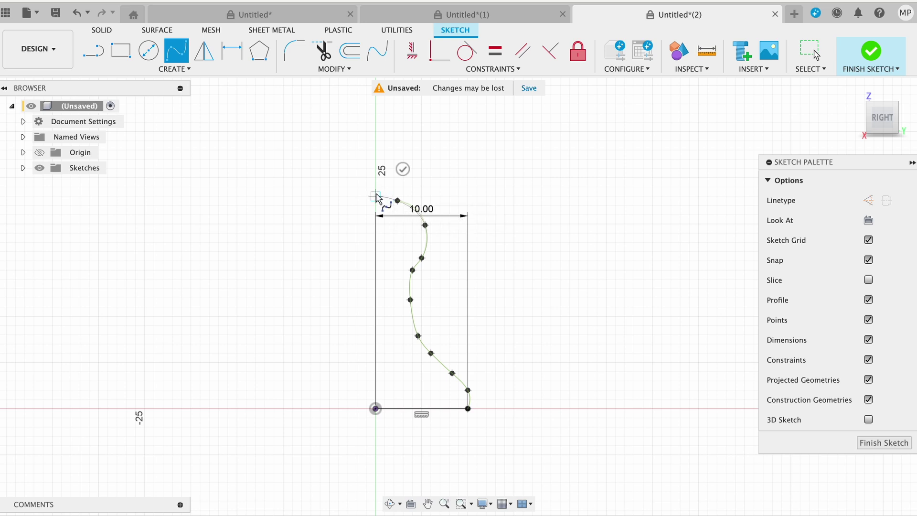
left_click(375, 196)
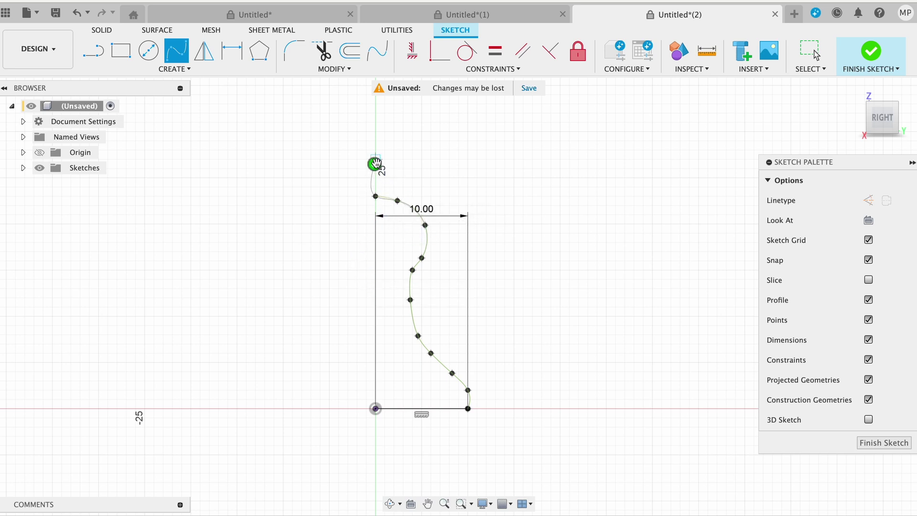
left_click(374, 165)
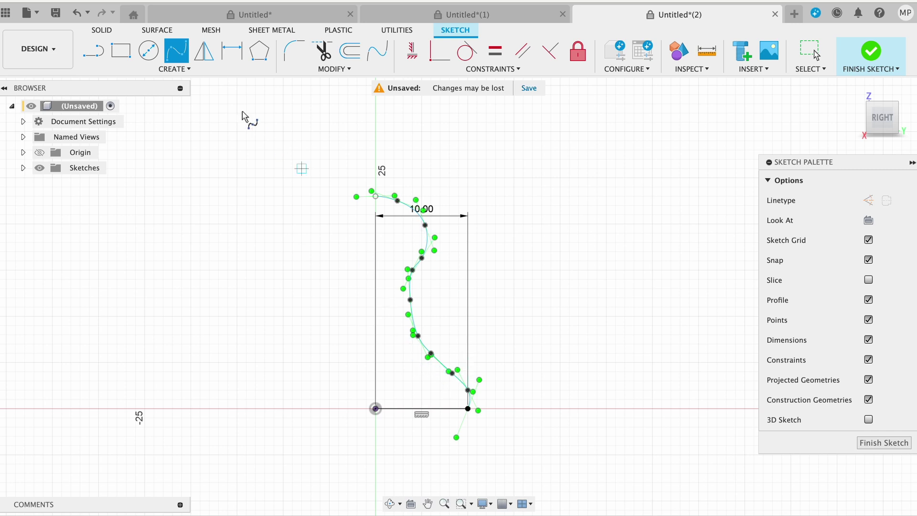
Close the profile with a vertical line from the origin to the spline's upper end and finish the sketch.
left_click(103, 60)
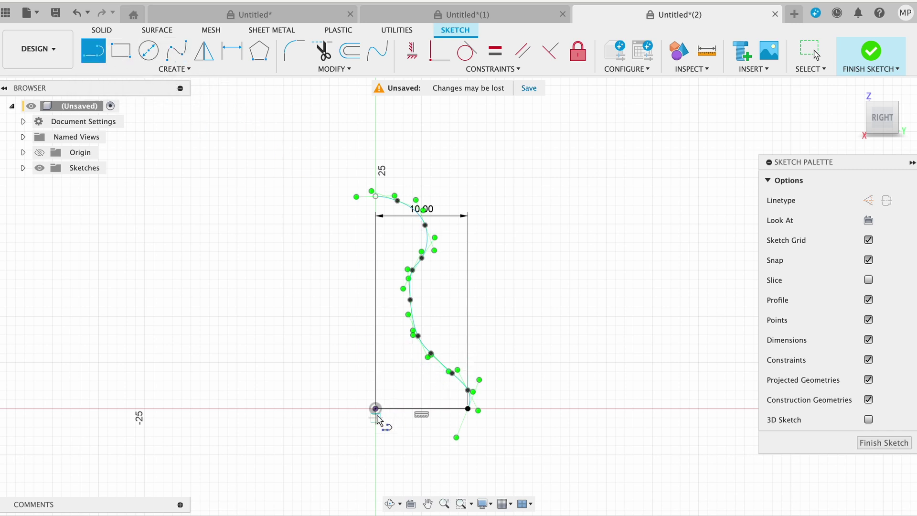
left_click(375, 409)
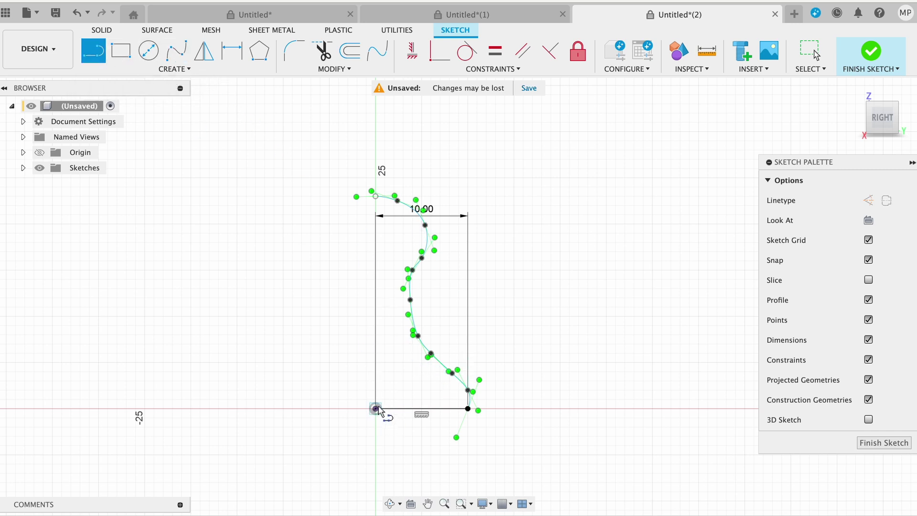
left_click(375, 196)
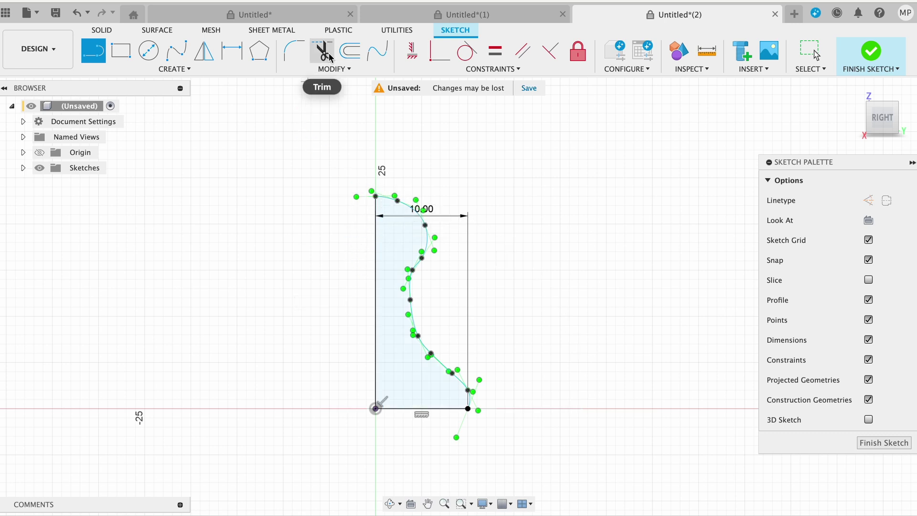
left_click(868, 54)
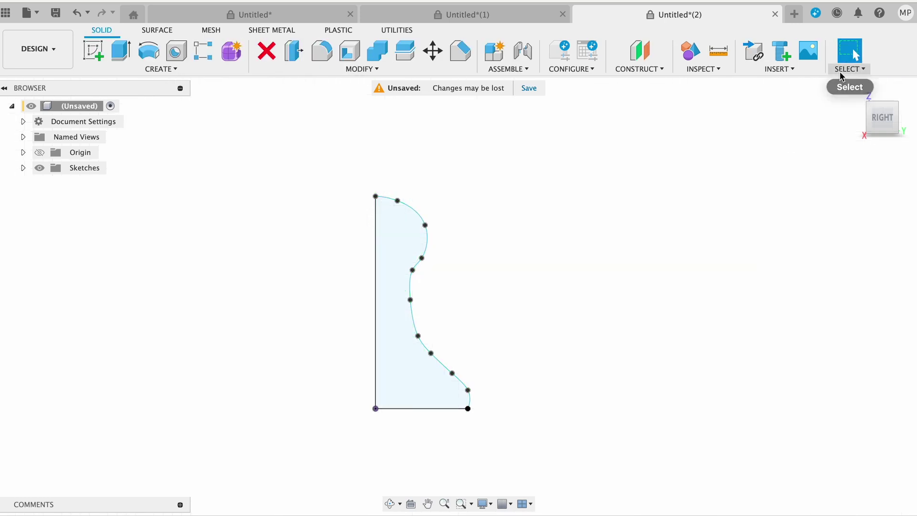
Revolve the closed spline profile around its vertical line as a new body.
left_click(149, 50)
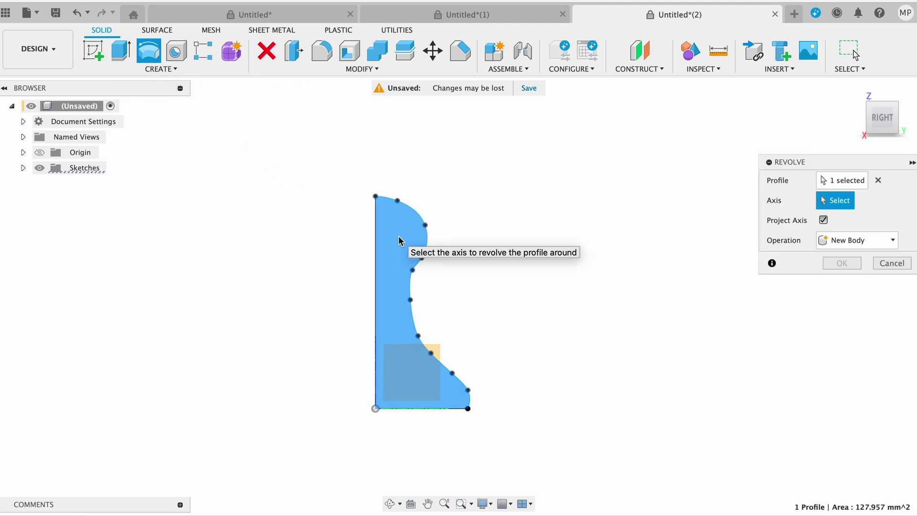
left_click(376, 387)
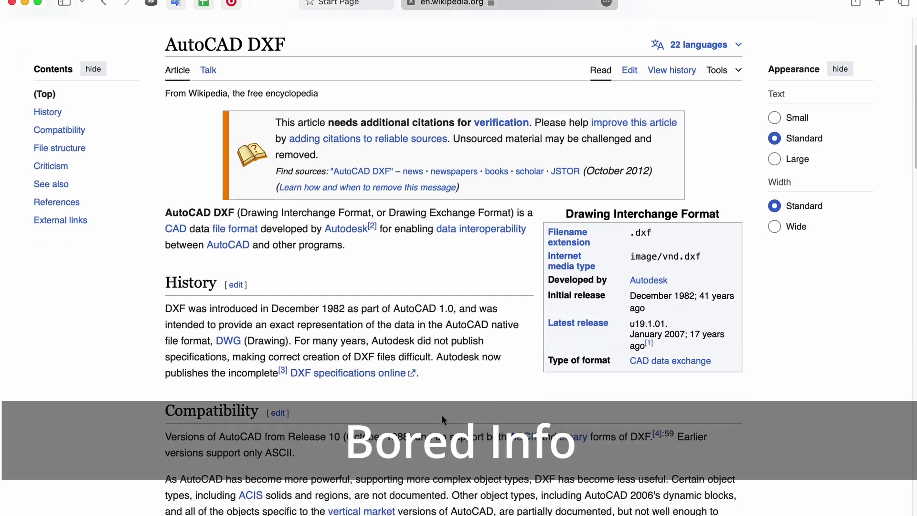
scroll(443, 419, "down", 15)
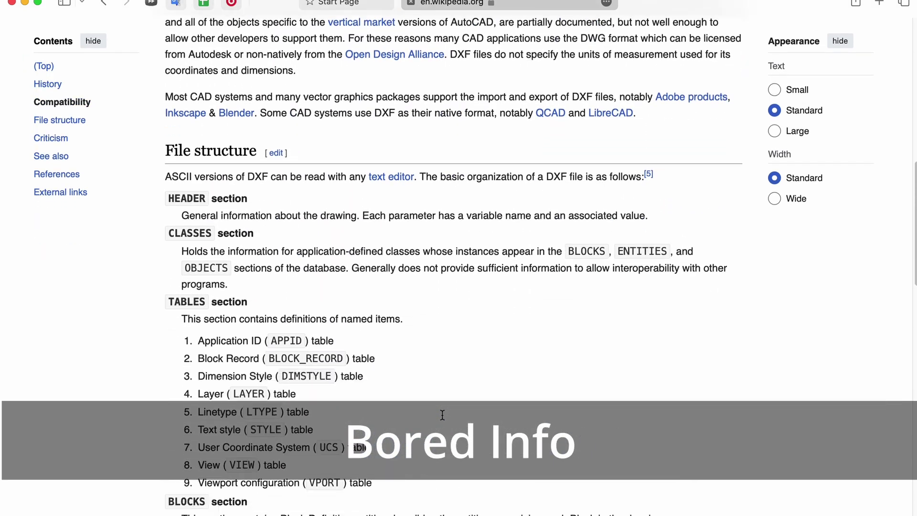
scroll(442, 414, "down", 12)
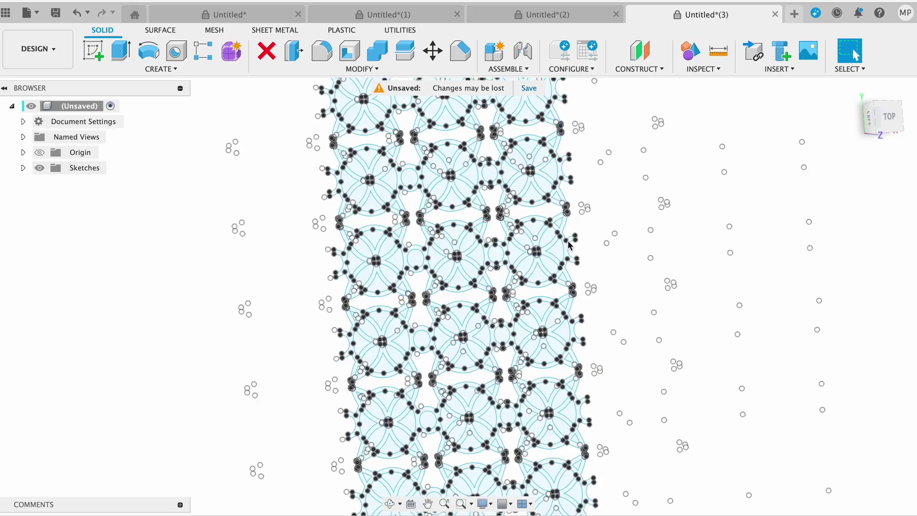
Extrude the lattice profiles of all rows of the circular pattern sketch 3 mm as a new body.
key("e")
left_click(396, 248)
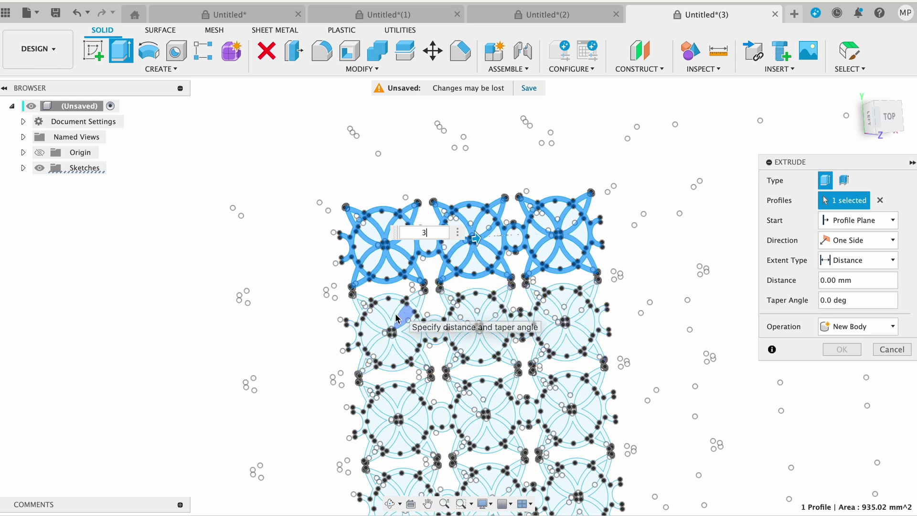
left_click(430, 335)
left_click(408, 400)
scroll(478, 334, "down", 5)
left_click(596, 282)
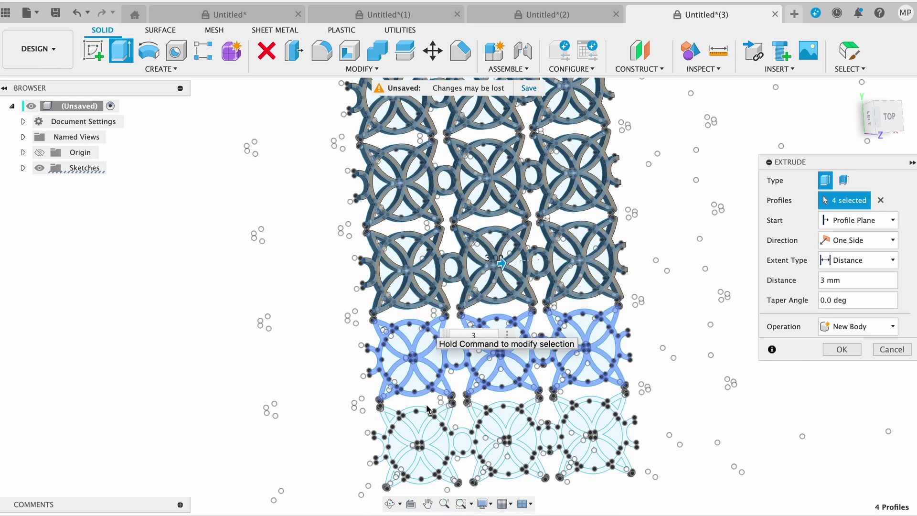
left_click(623, 382)
left_click(629, 396)
left_click(841, 349)
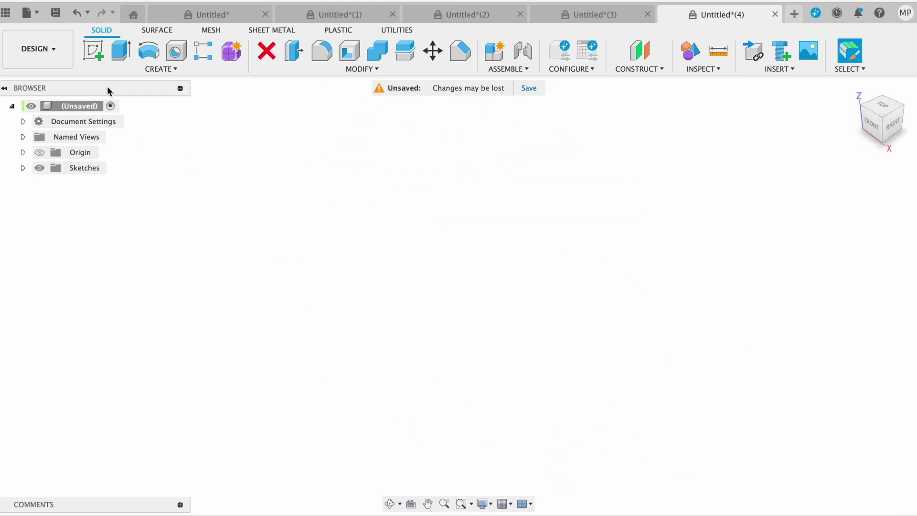
In the empty design, start a sketch on the XY plane and load 002 100 Cr...Romb.dxf from the 410 DXF folder for insertion.
left_click(93, 50)
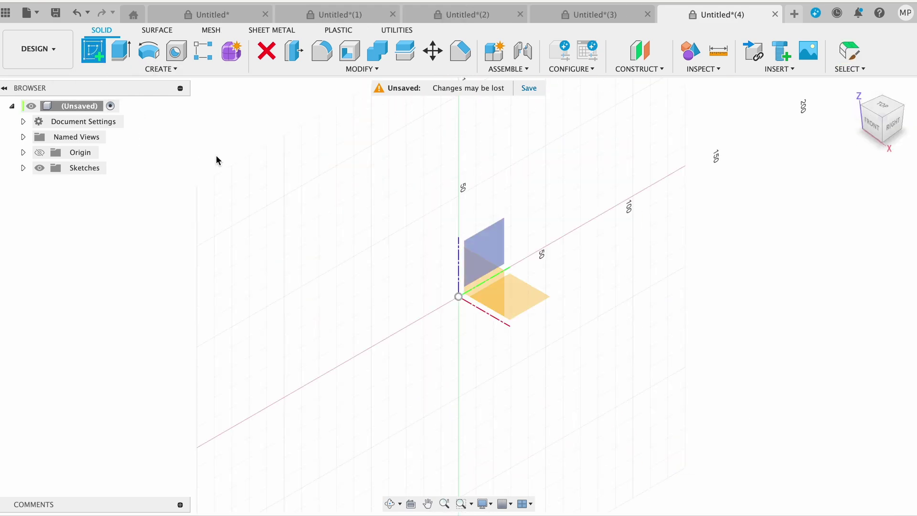
left_click(528, 308)
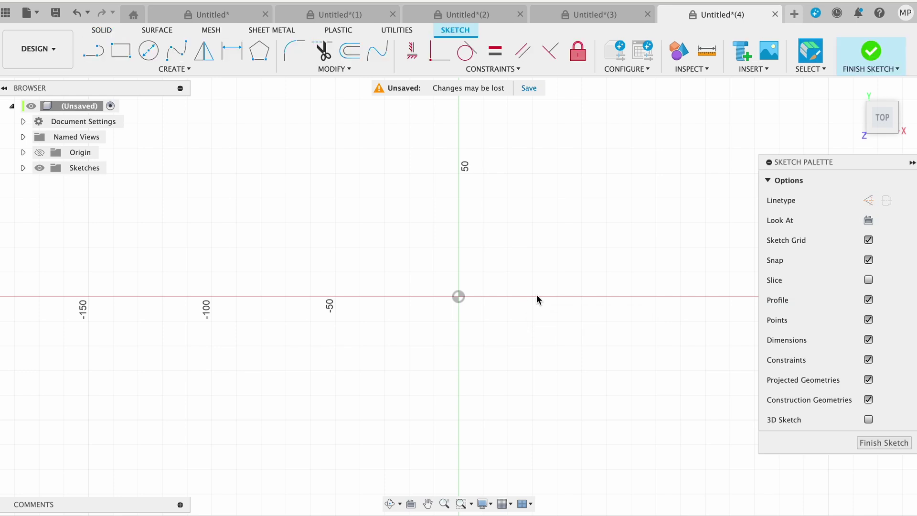
left_click(758, 69)
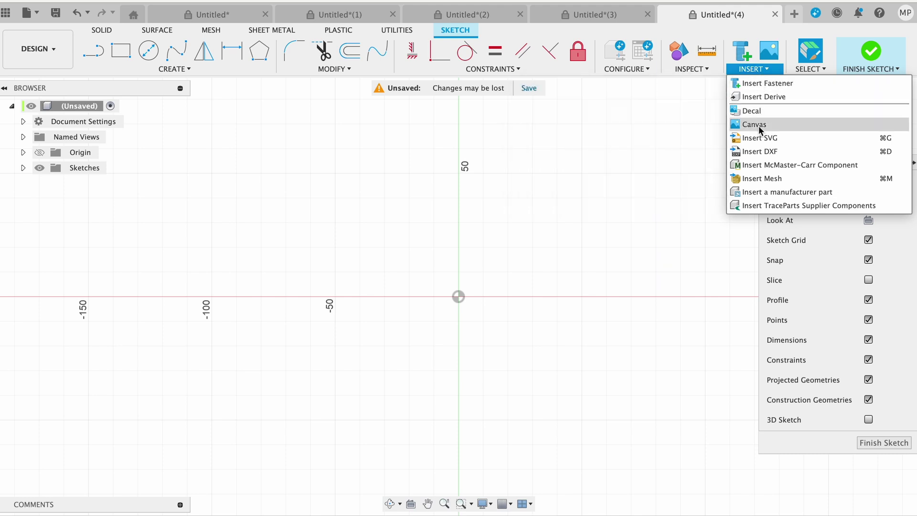
left_click(756, 152)
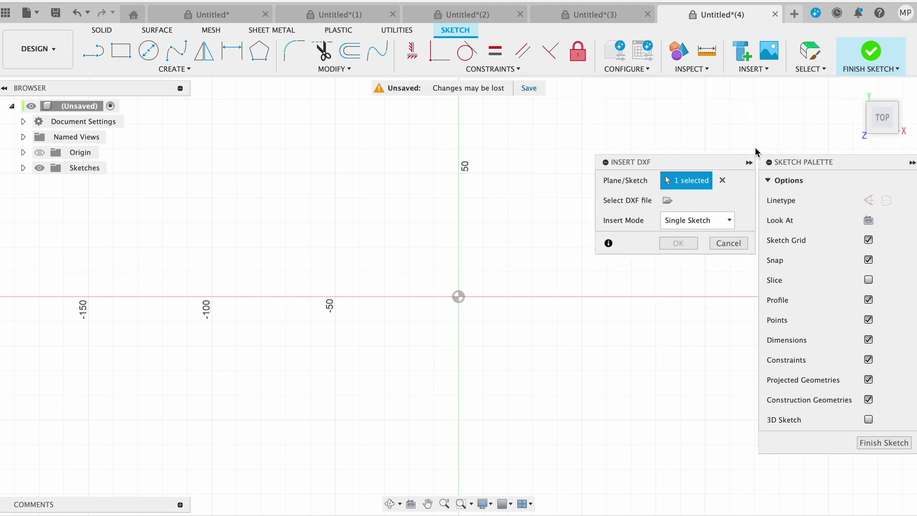
left_click(667, 201)
left_click(348, 400)
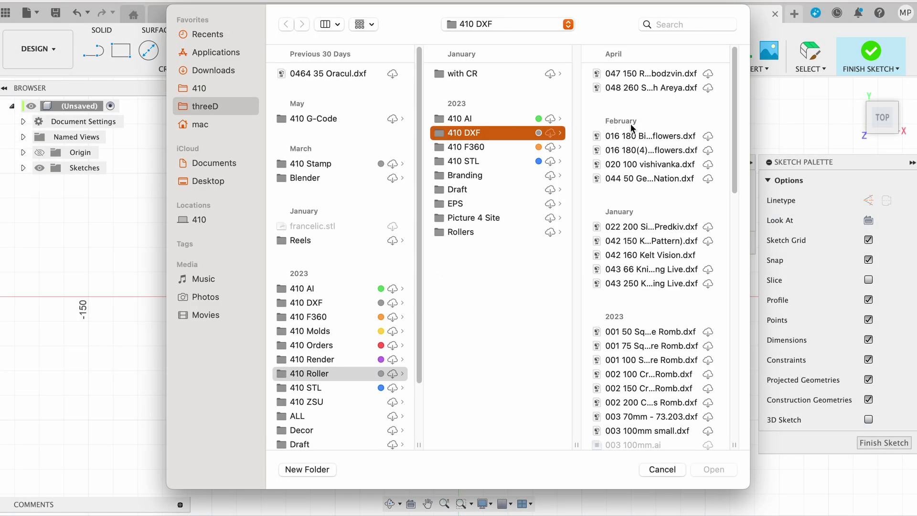
double_click(645, 374)
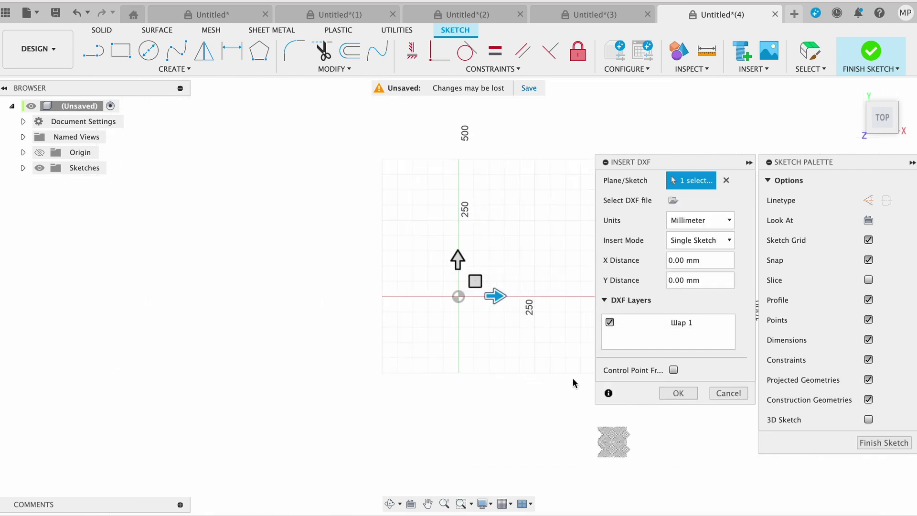
Move the DXF pattern onto the sketch origin and insert it in millimetres as a single sketch.
mouse_move(459, 261)
left_mouse_down()
mouse_move(361, 165)
mouse_move(315, 134)
mouse_move(349, 152)
mouse_move(335, 149)
left_mouse_up()
scroll(369, 218, "up", 1)
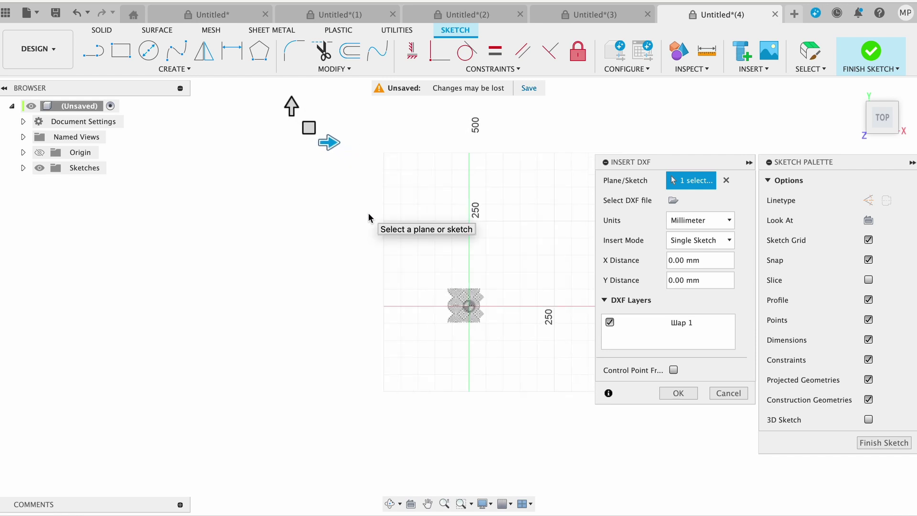
scroll(369, 218, "down", 2)
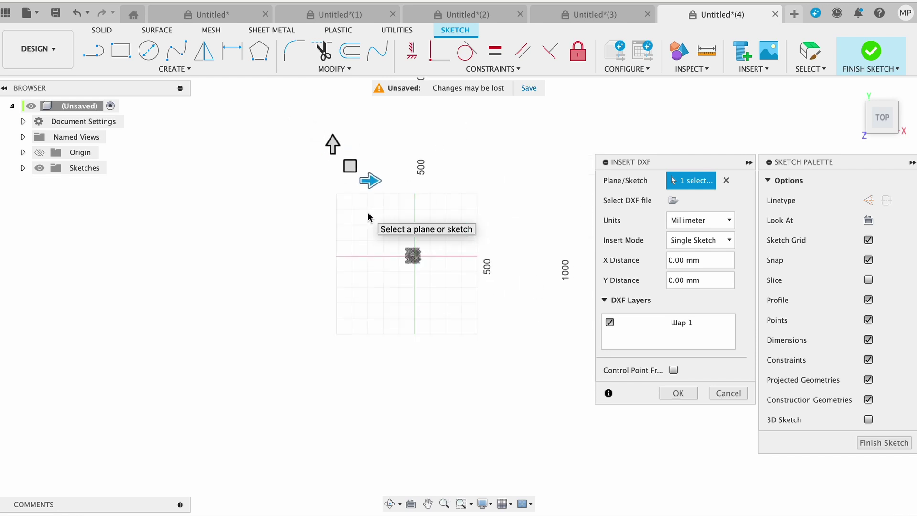
left_click(678, 394)
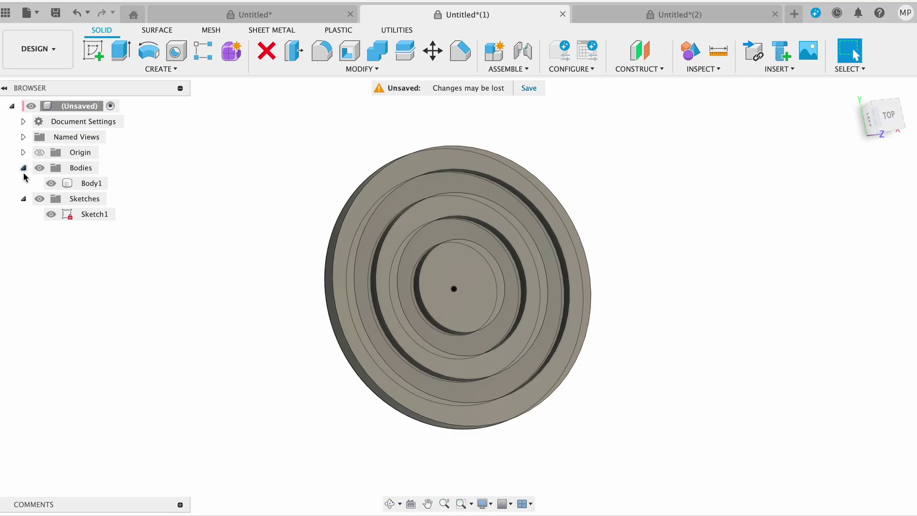
Examine the contents of the Bodies, Origin and Sketches folders in the stepped disc design.
left_click(24, 168)
left_click(23, 168)
left_click(22, 153)
left_click(23, 152)
left_click(24, 199)
left_click(24, 199)
left_click(81, 168)
left_click(87, 169)
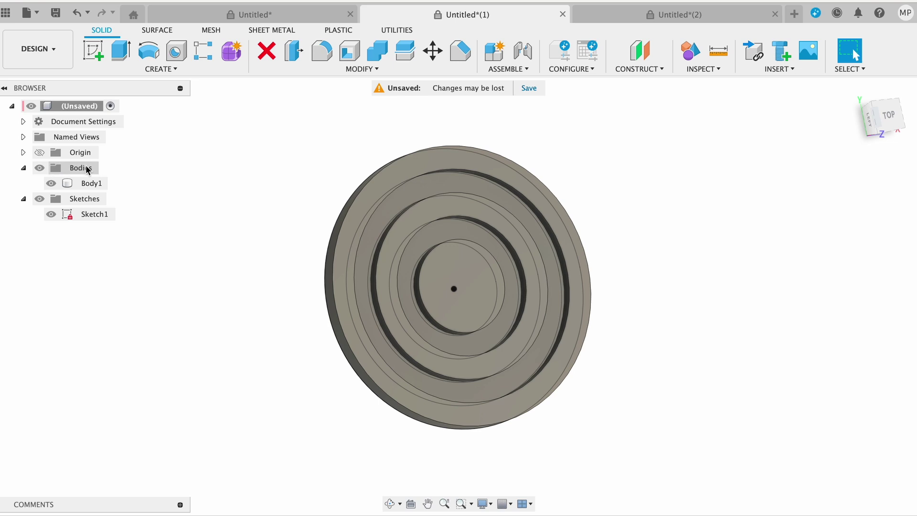
left_click(24, 168)
left_click(23, 168)
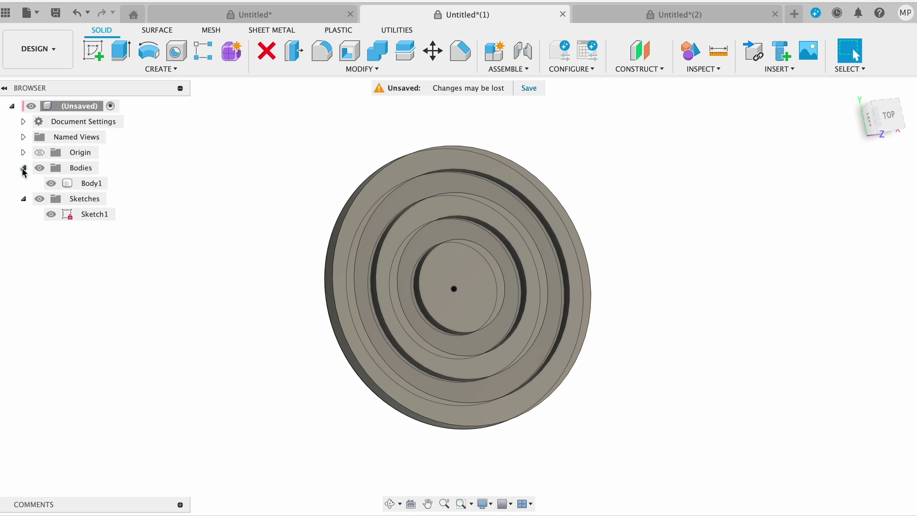
Rename the stepped disc's body to Stamp.
left_click(89, 184)
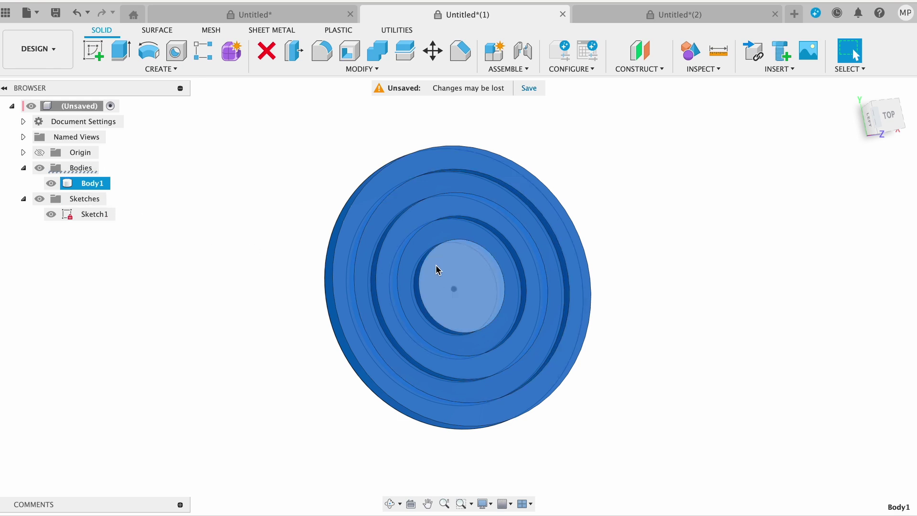
right_click(96, 184)
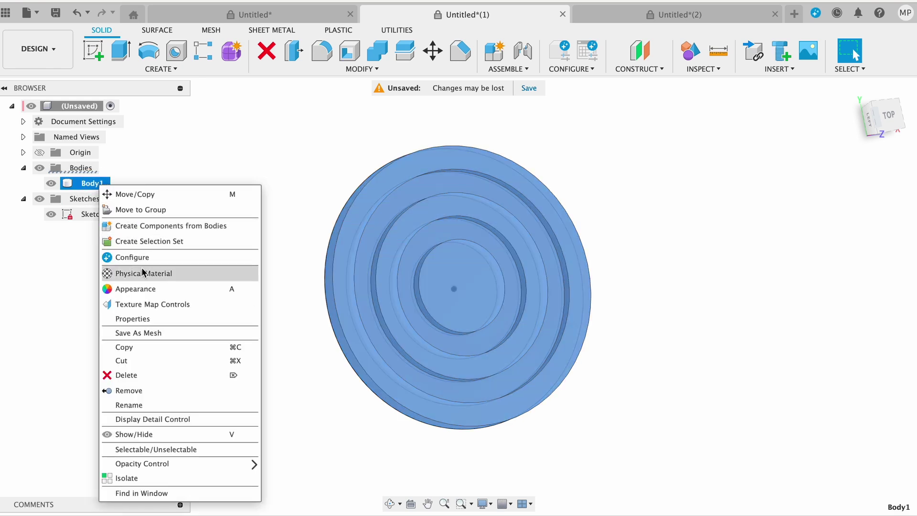
left_click(152, 405)
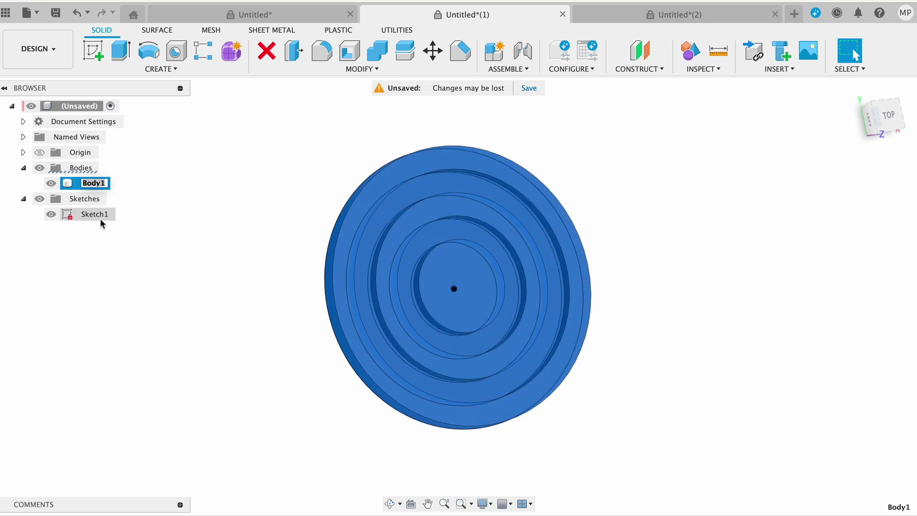
key("Return")
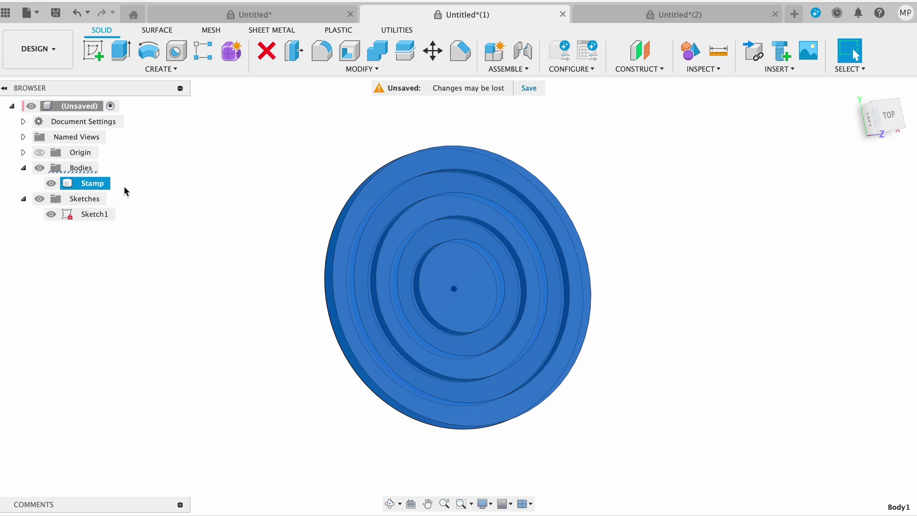
double_click(96, 183)
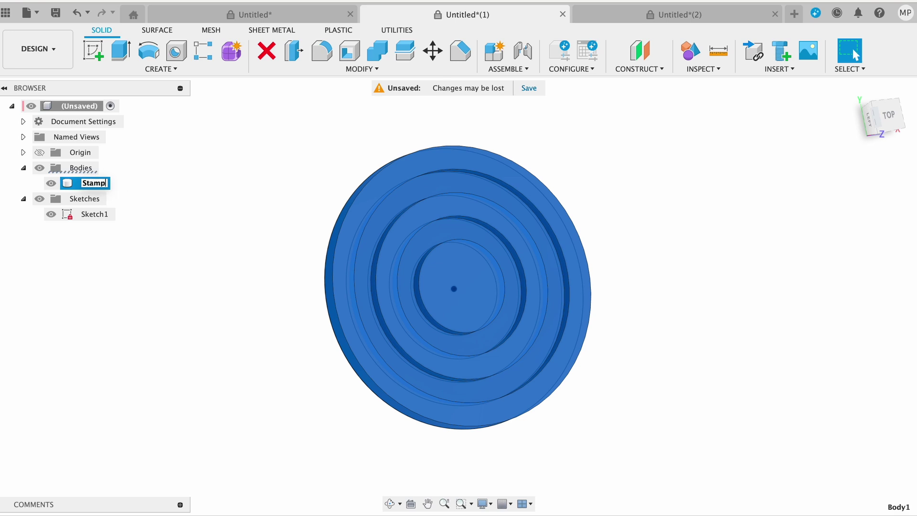
key("Return")
left_click(151, 189)
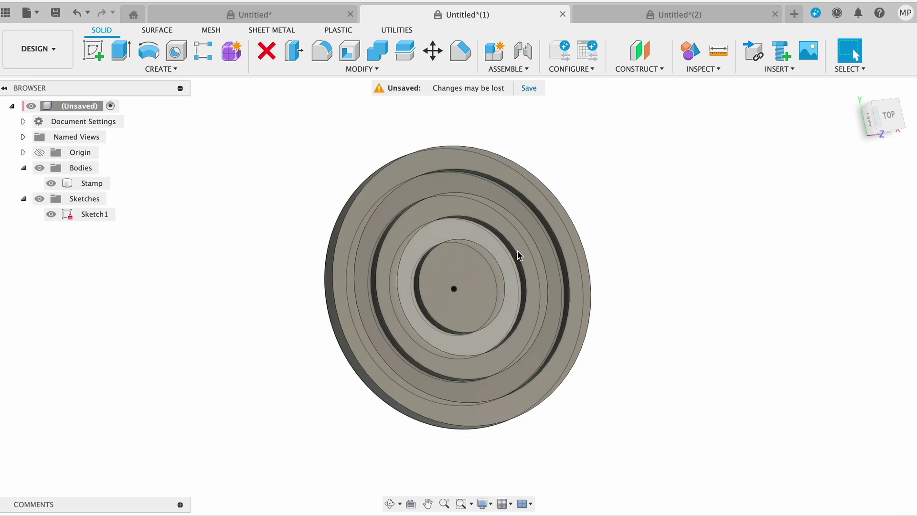
Examine the account's editable documents and close the list again.
left_click(7, 14)
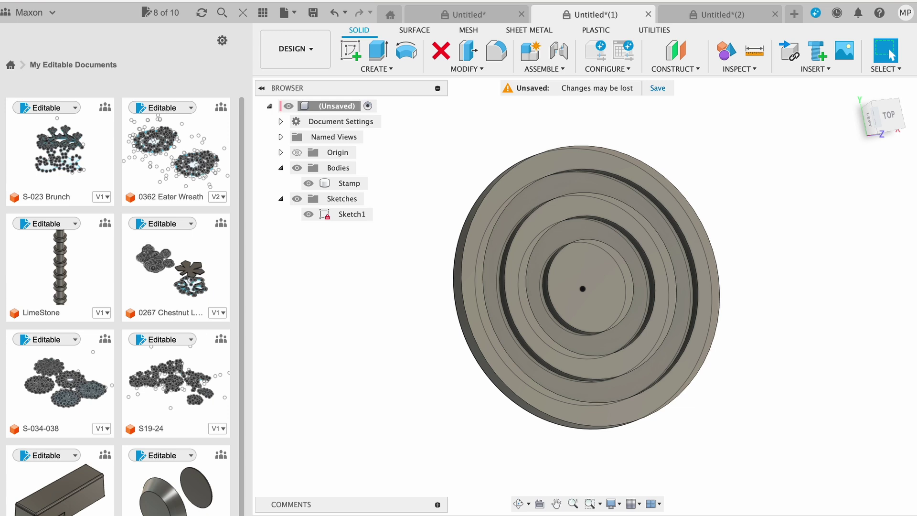
scroll(158, 331, "down", 1)
scroll(157, 331, "up", 1)
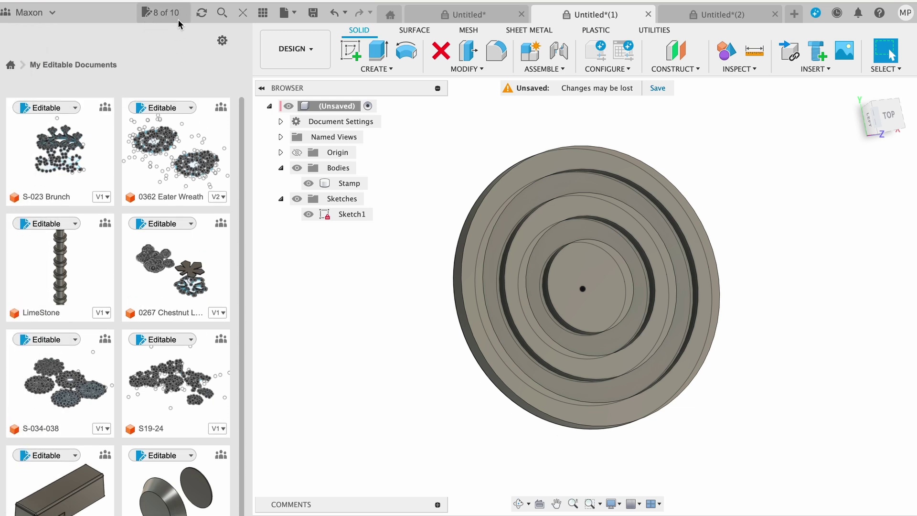
left_click(244, 13)
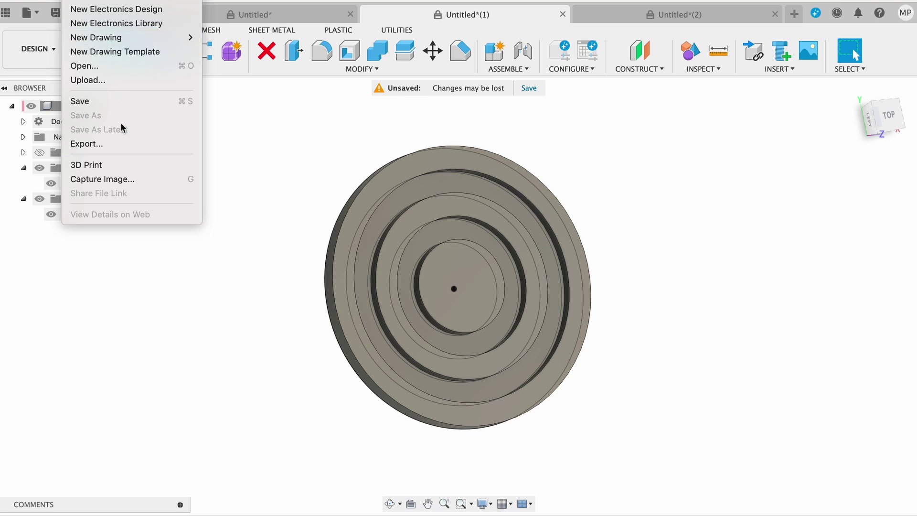
Export the design as an Autodesk Fusion archive file (.f3d) named Jij to the 410 Orders folder.
left_click(123, 151)
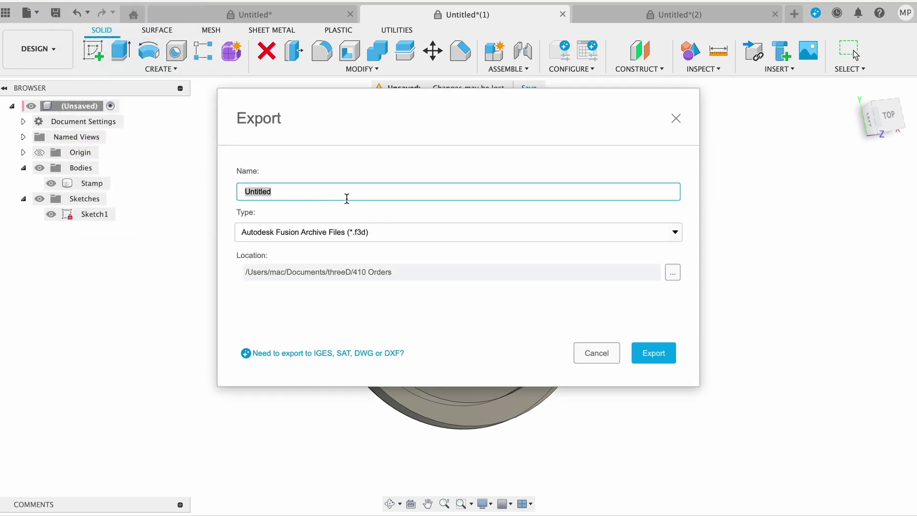
type("J:LK")
key("BackSpace")
key("BackSpace")
left_click(348, 231)
left_click(363, 222)
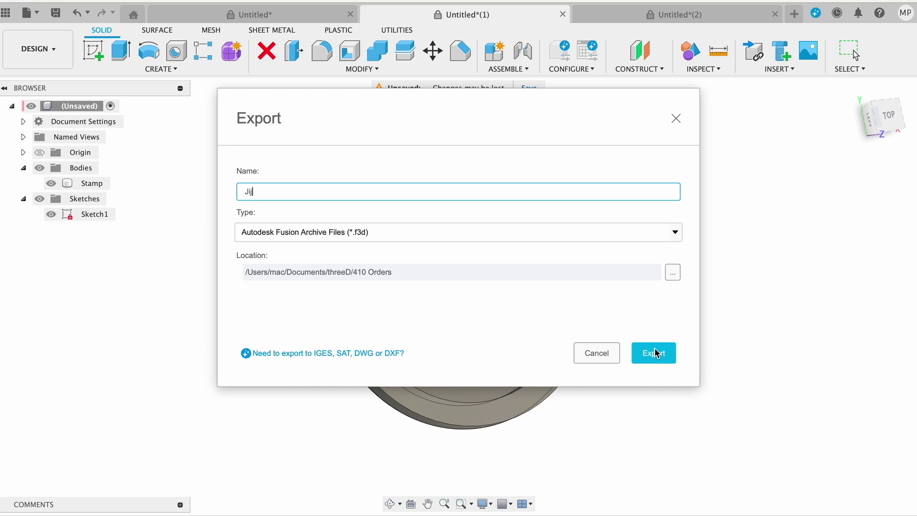
left_click(673, 273)
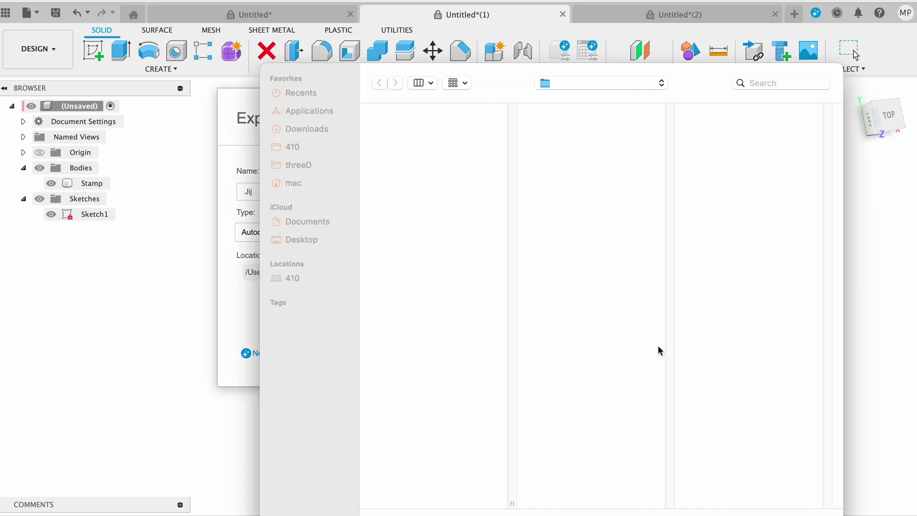
key("Return")
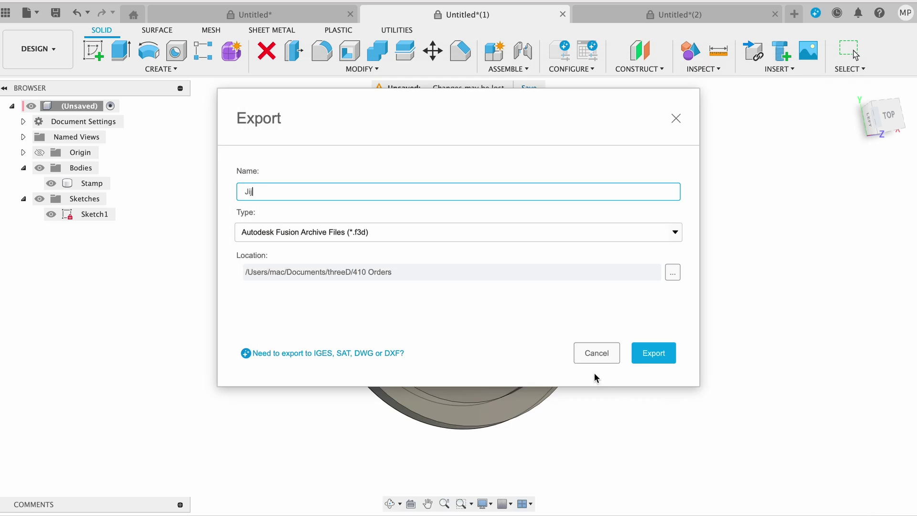
left_click(656, 352)
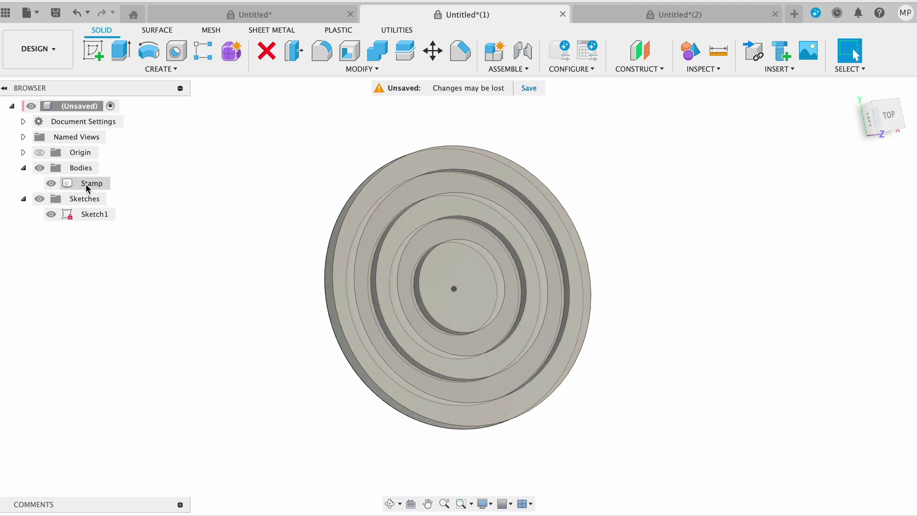
Save the Stamp body as a binary STL mesh in millimetres with medium refinement, named Stamp, in the 410 Orders folder.
left_click(88, 187)
right_click(88, 187)
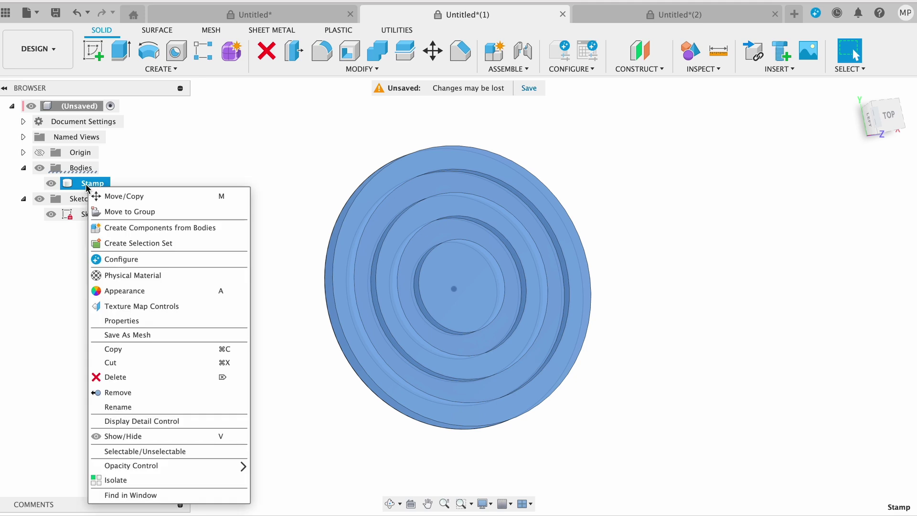
left_click(154, 337)
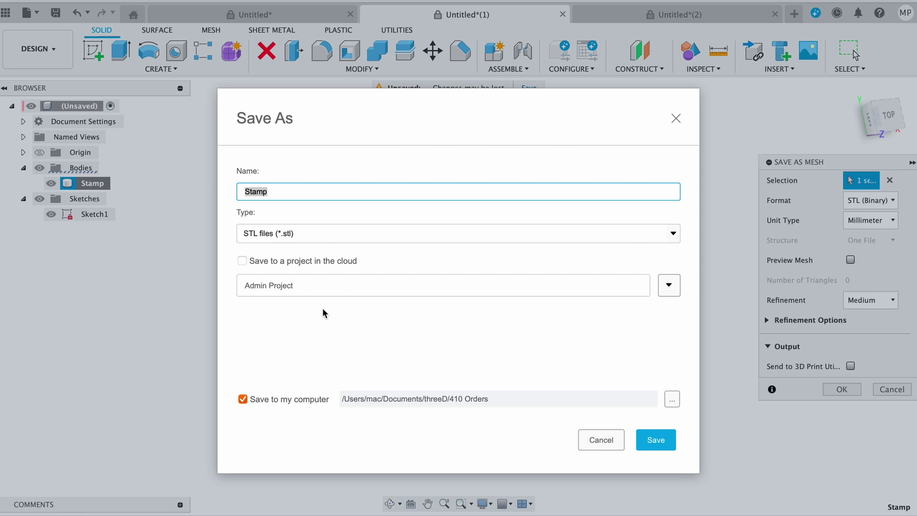
left_click(672, 400)
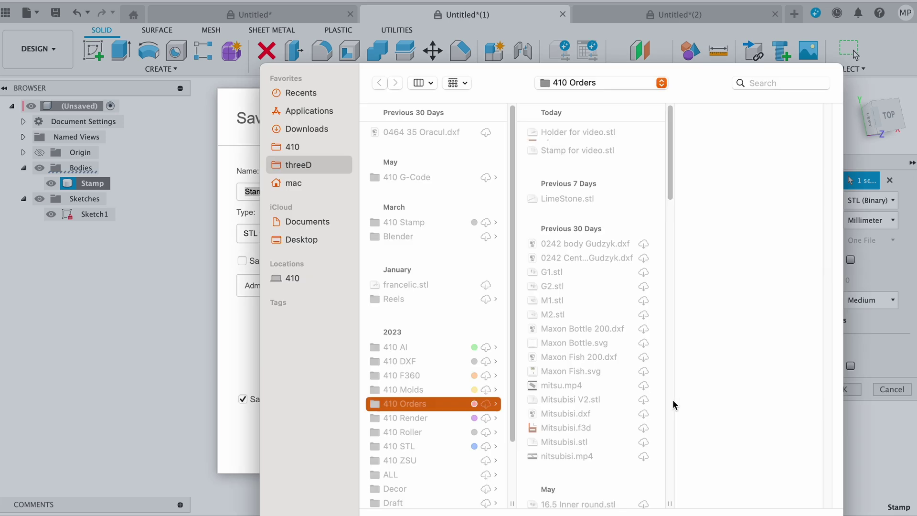
key("Return")
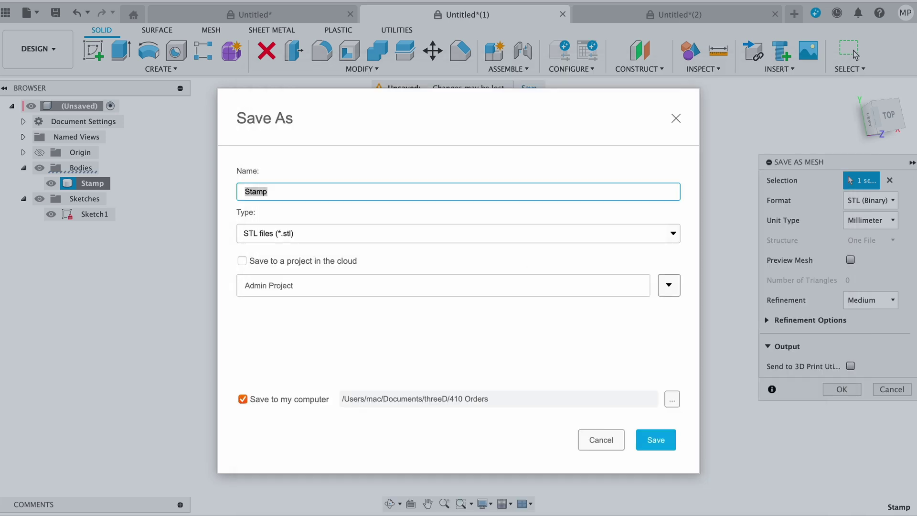
left_click(654, 382)
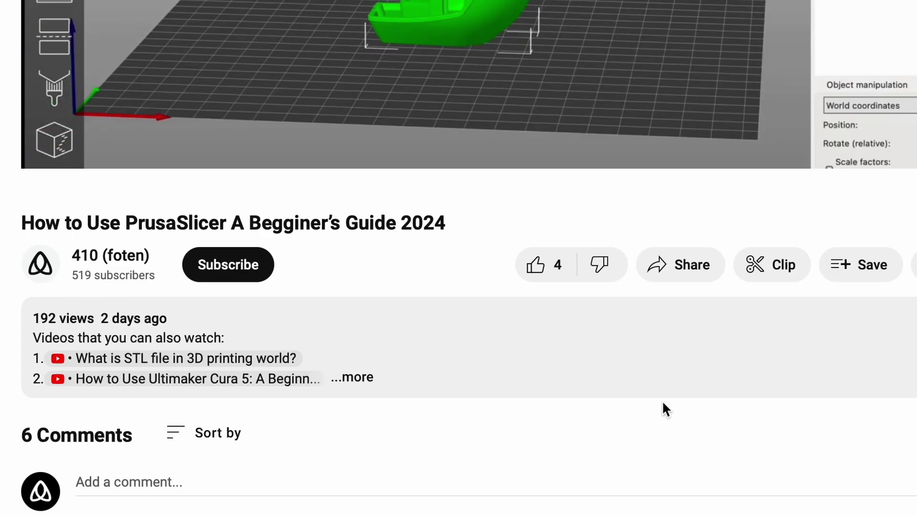
Switch to YouTube, subscribe to the channel of the PrusaSlicer beginner's guide and like the video.
left_click(236, 265)
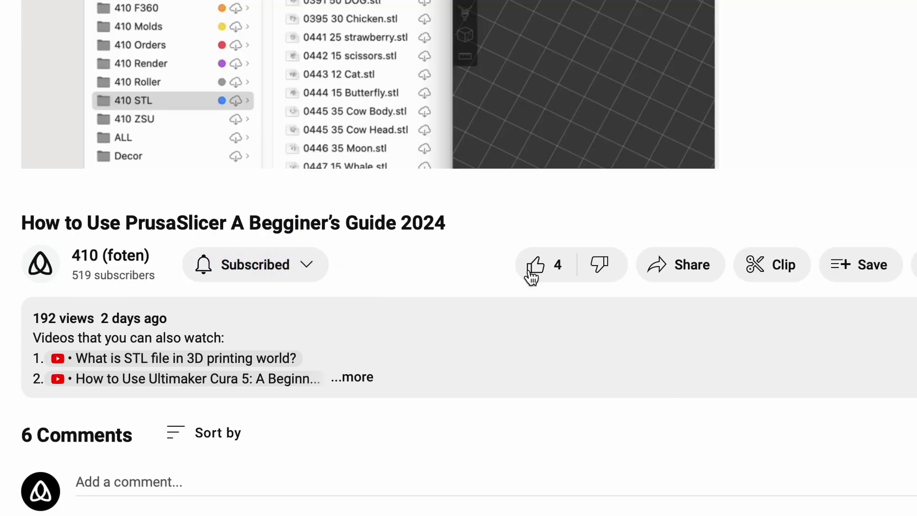
left_click(530, 273)
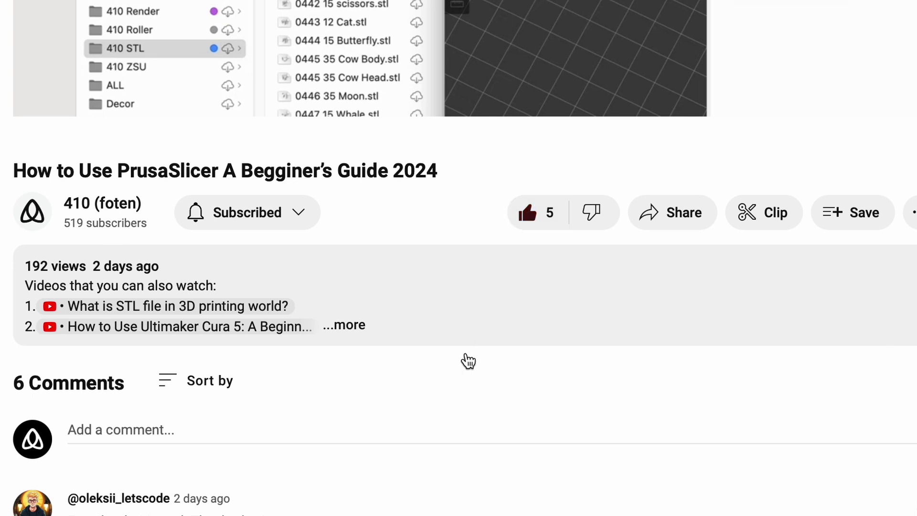
Post the comment "Thank you for video!" under the PrusaSlicer video.
left_click(426, 426)
type("T")
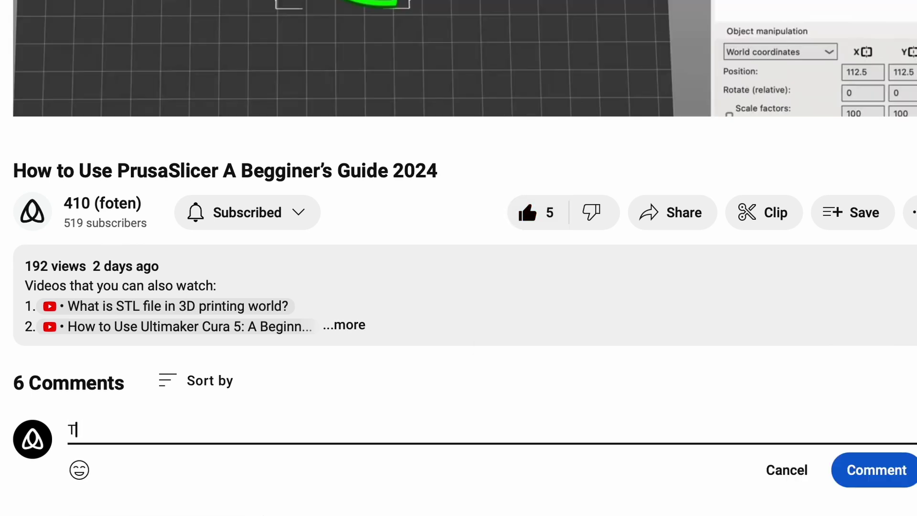
type("hank you for video")
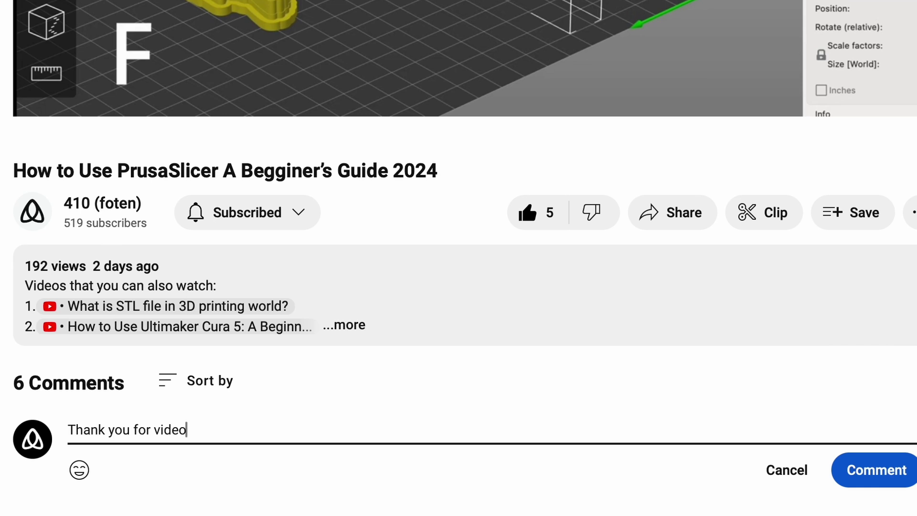
type("!")
key("Return")
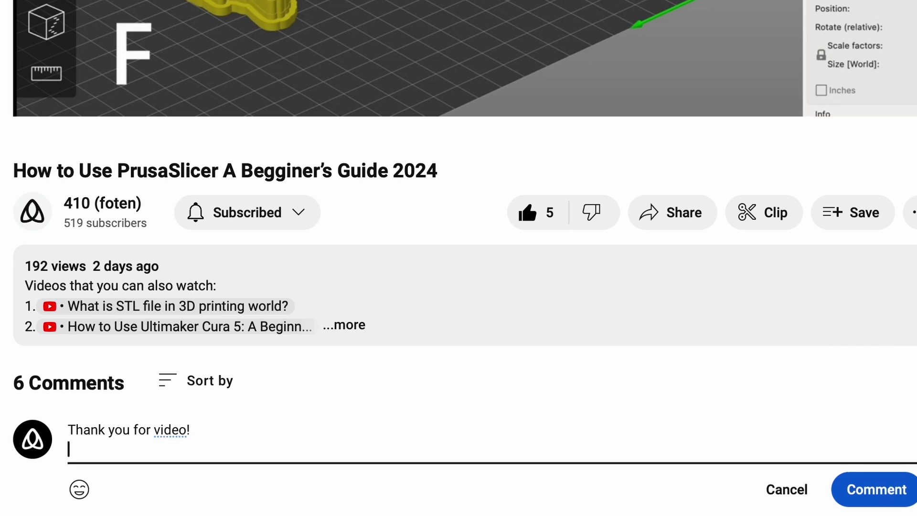
left_click(884, 494)
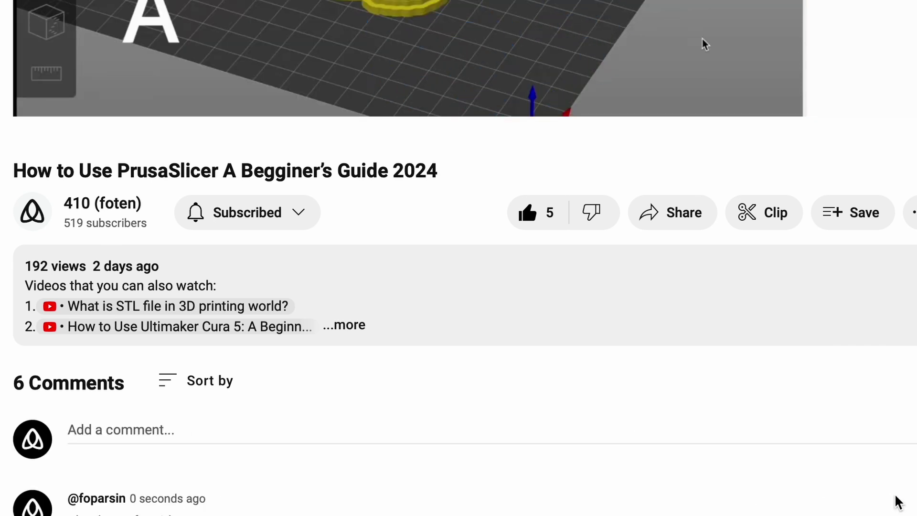